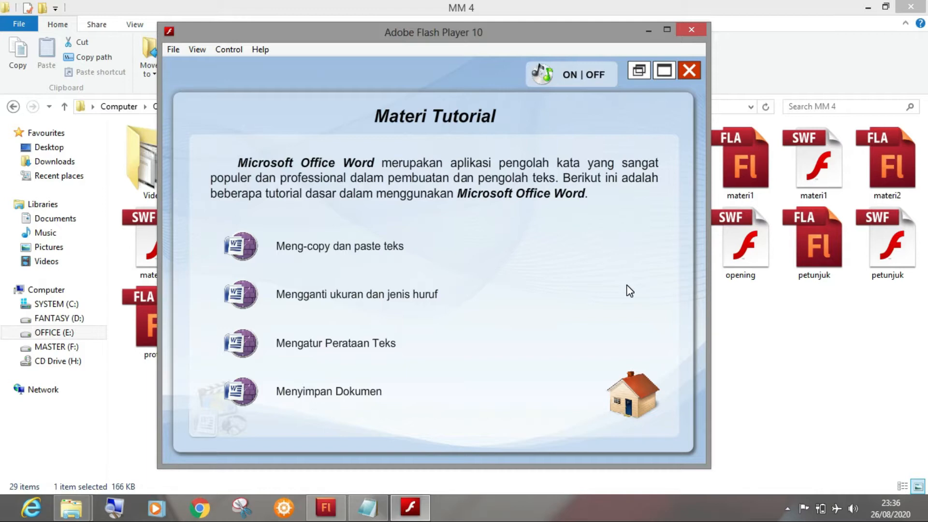
- Close the Flash Player preview, switch to Adobe Flash Professional and create an ActionScript 2.0 document of 1024 by 768 px, shown as a full frame
click(692, 30)
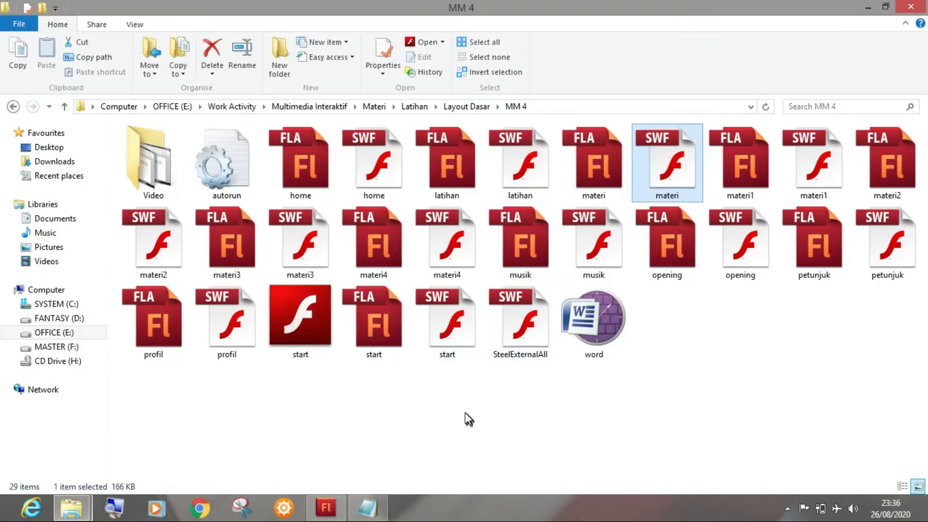
click(325, 510)
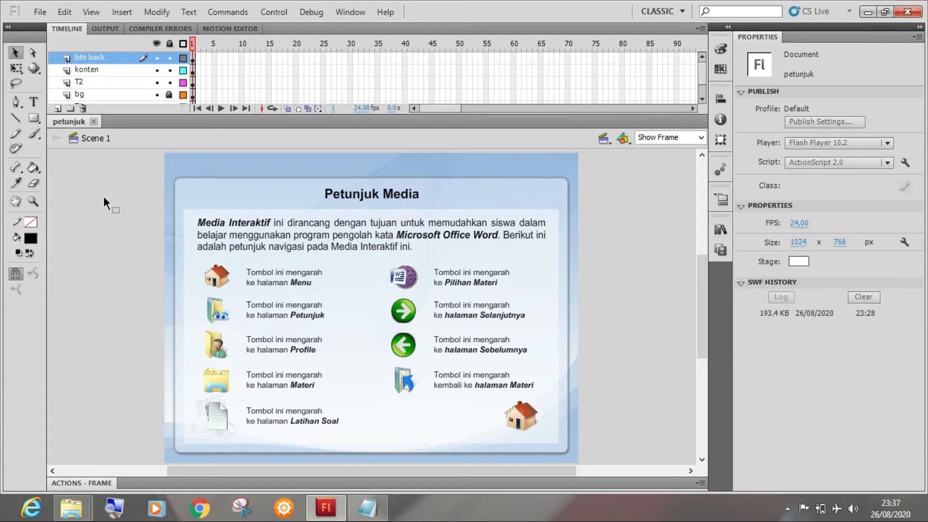
click(39, 14)
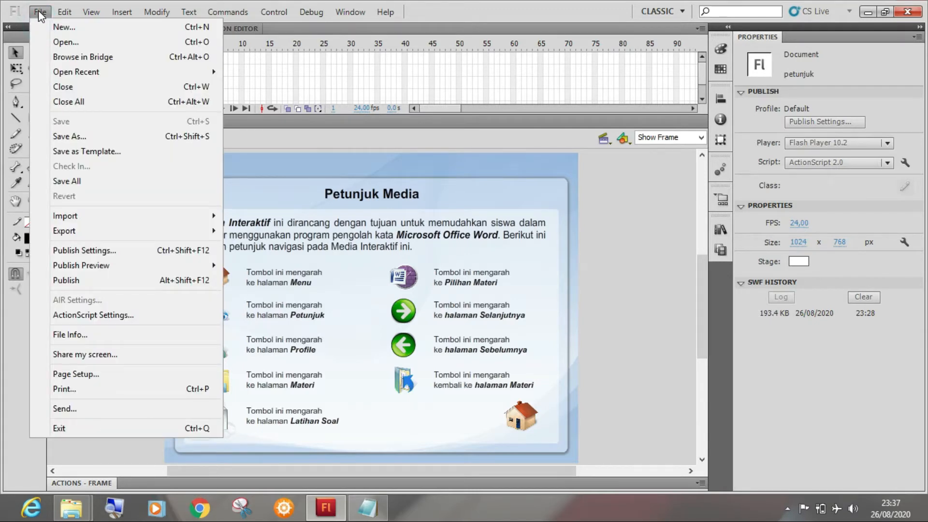
click(54, 25)
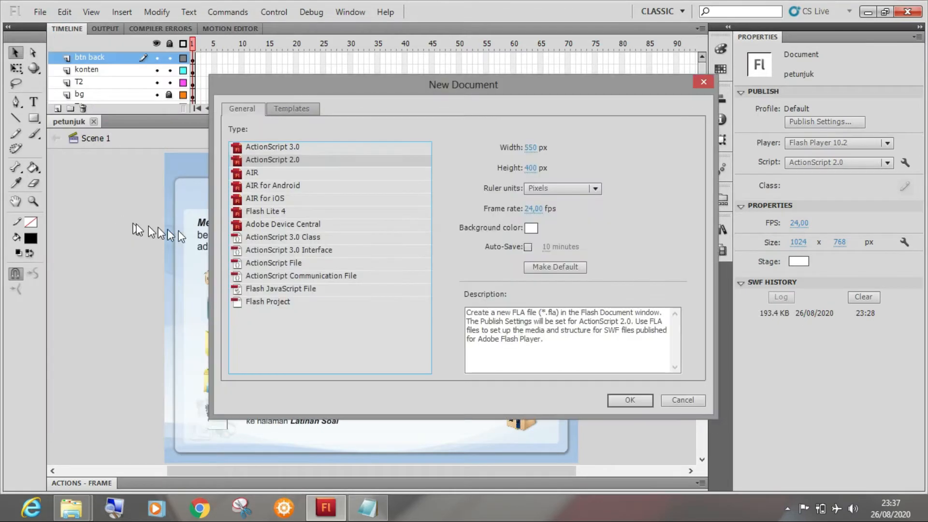
drag(430, 86, 370, 83)
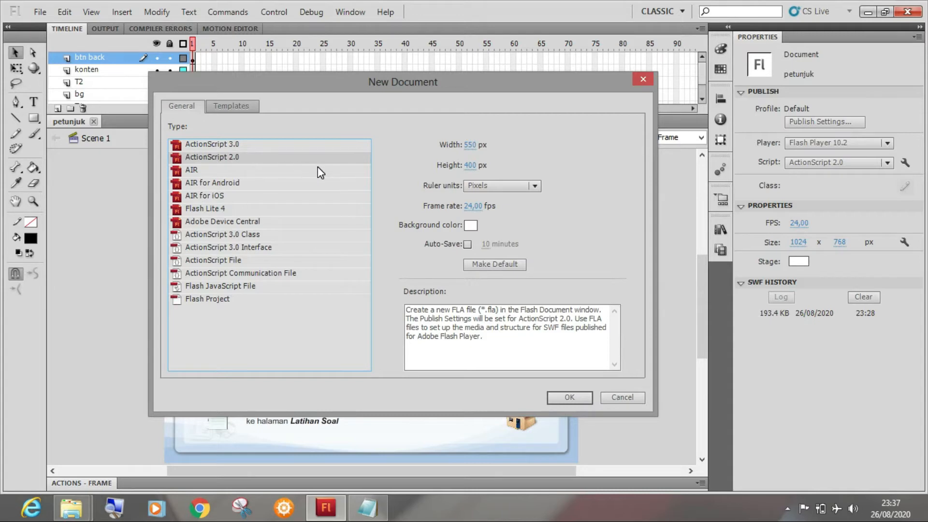
click(475, 145)
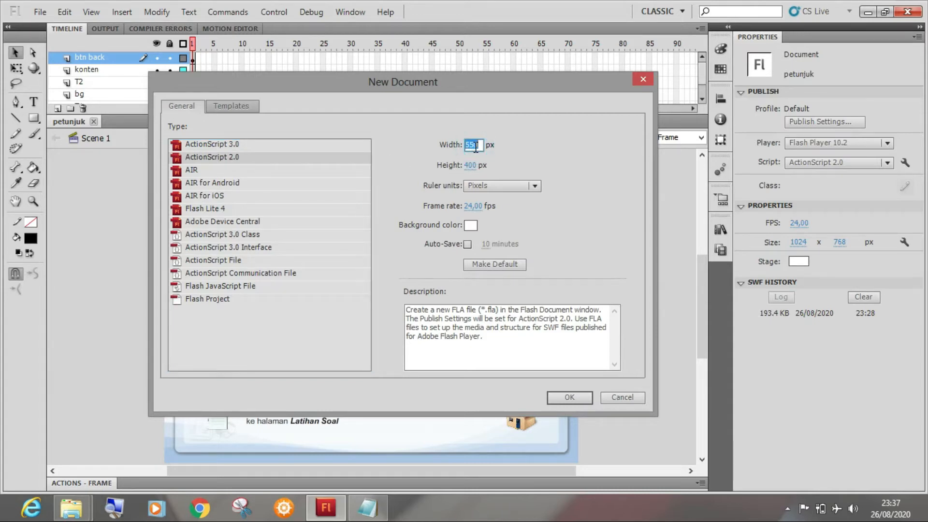
text(1024)
click(480, 164)
text(768)
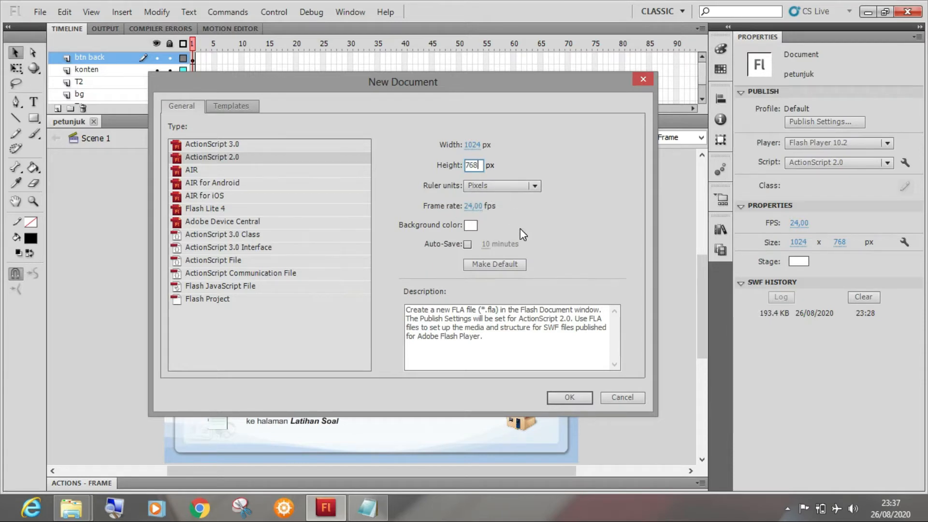
click(575, 398)
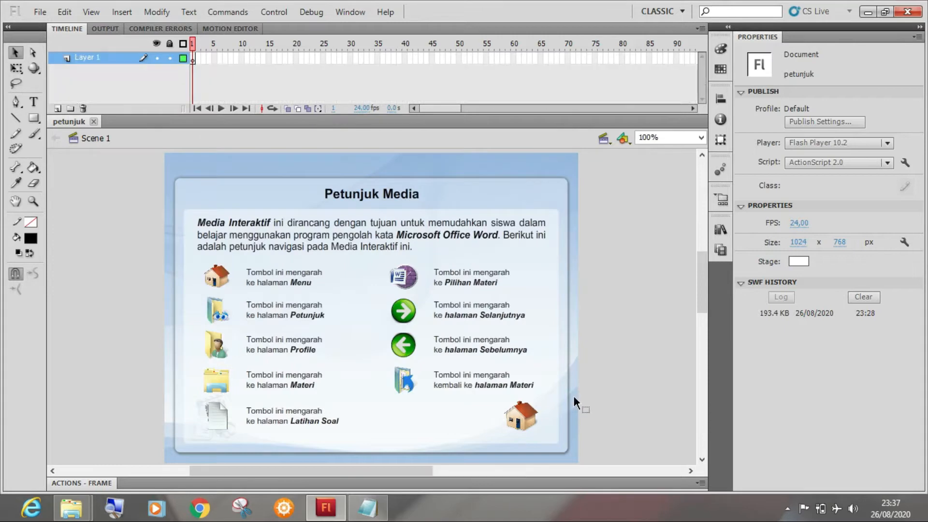
click(701, 137)
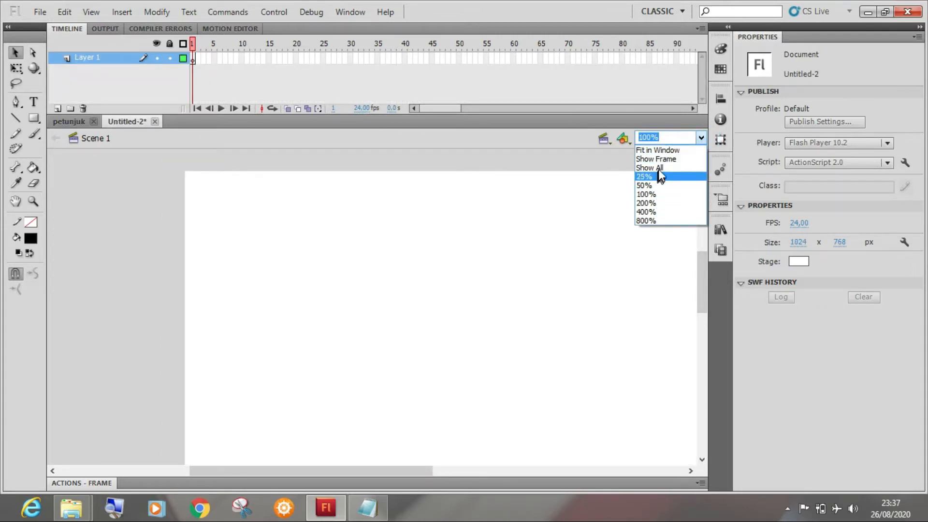
click(667, 159)
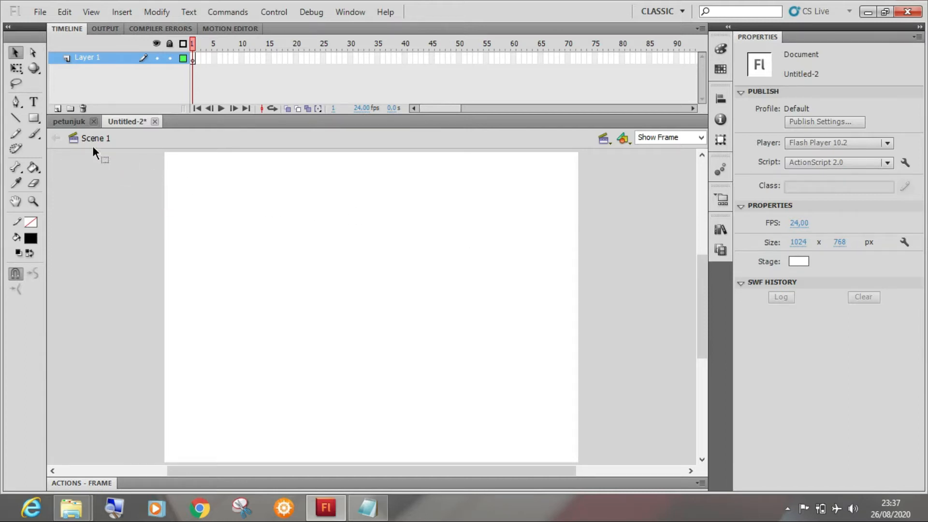
- Compare the finished petunjuk document with the new blank document and inspect the new document's library
click(70, 122)
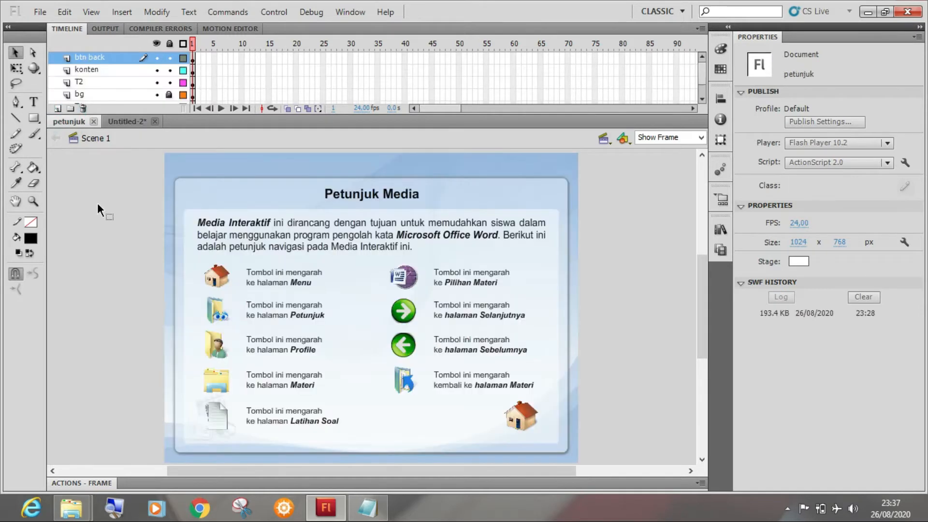
click(120, 122)
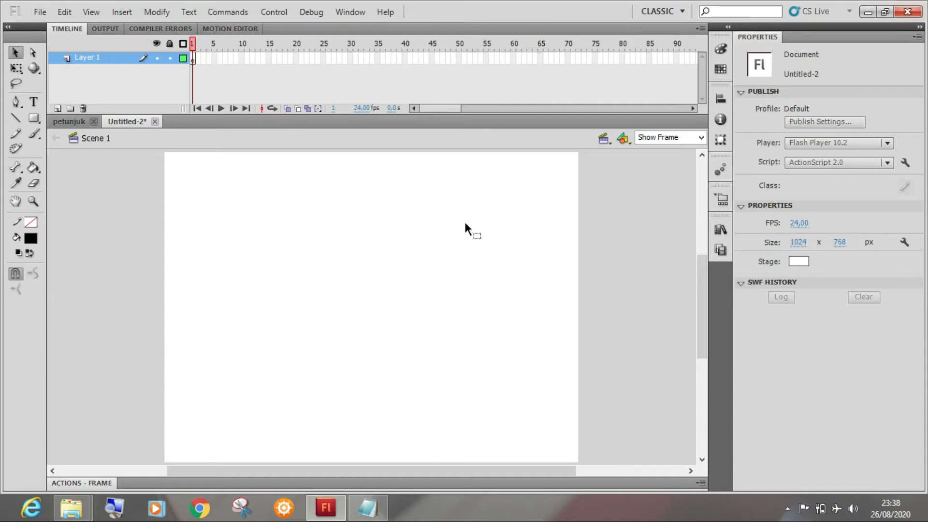
click(720, 230)
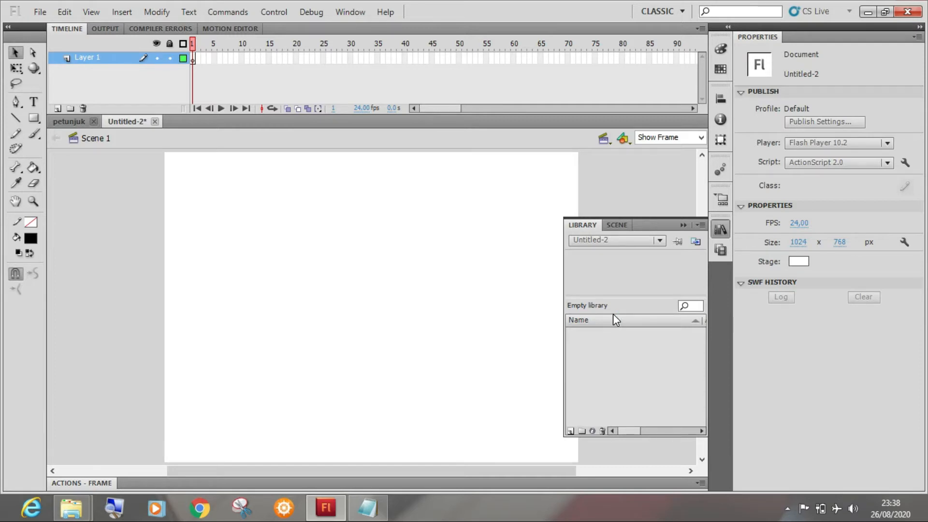
click(123, 207)
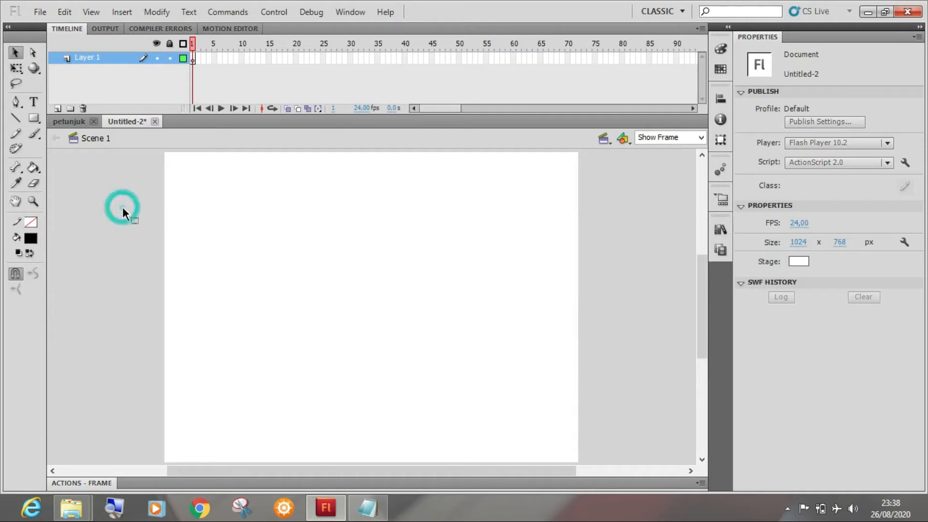
click(69, 121)
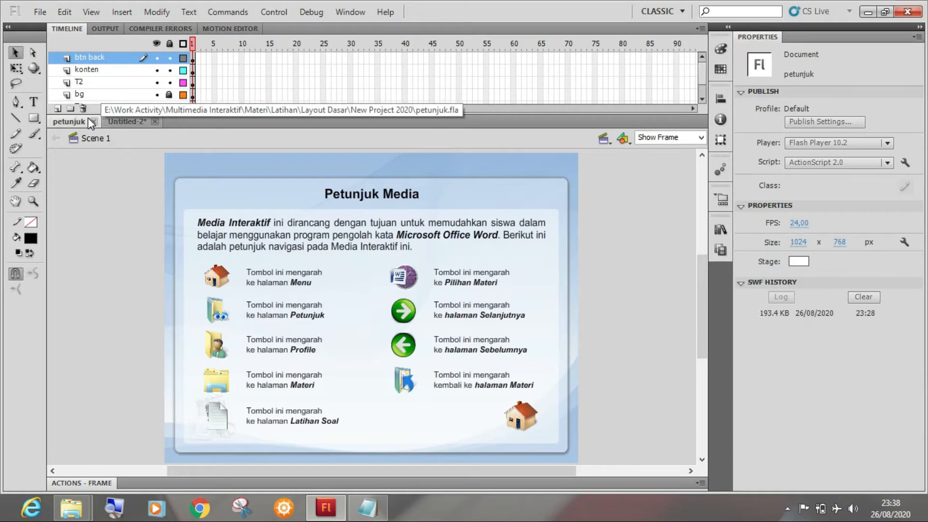
click(117, 120)
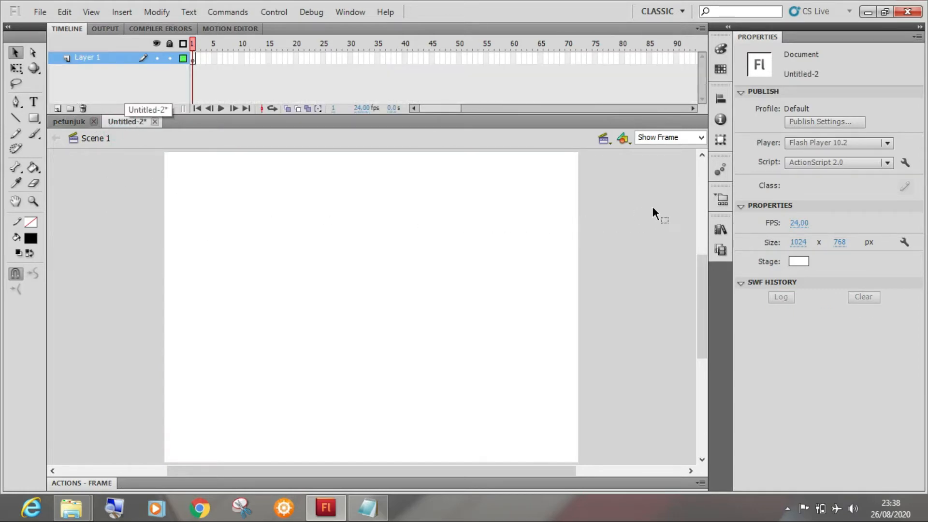
drag(720, 230, 70, 131)
click(67, 123)
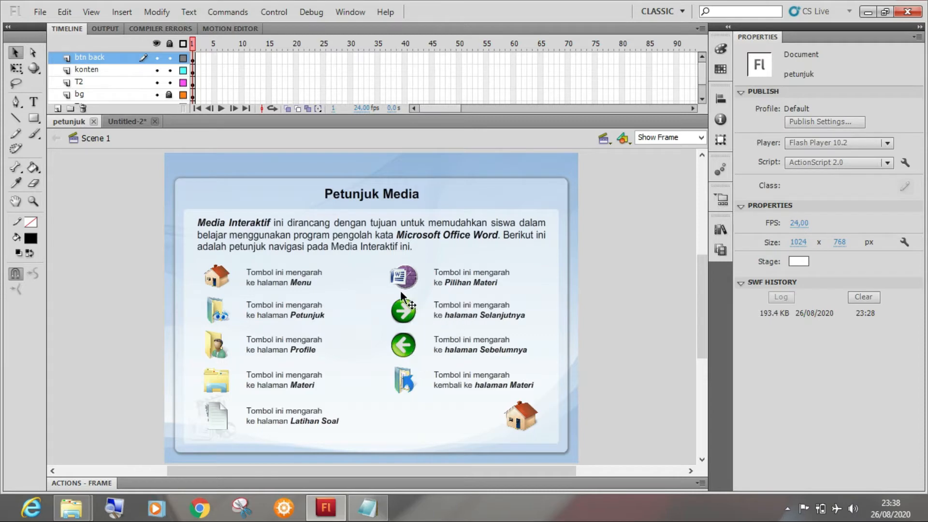
click(128, 121)
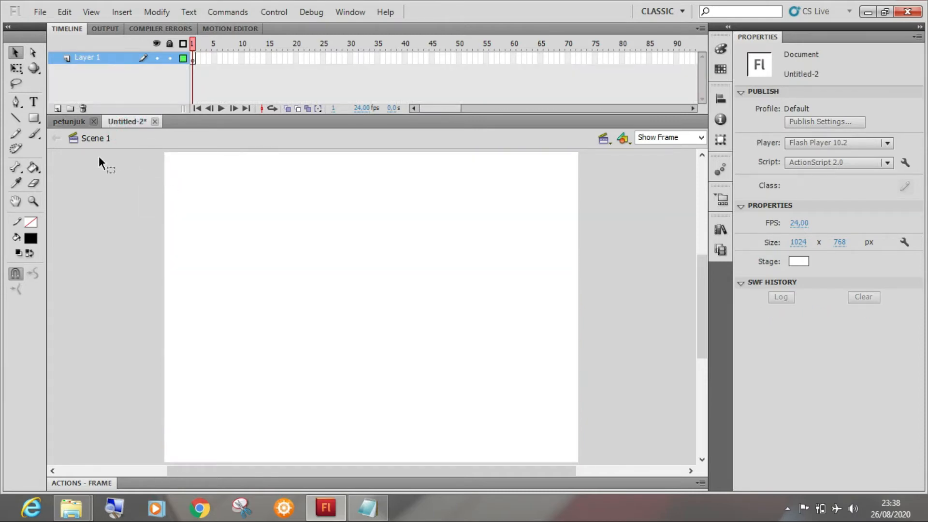
- Place Background.jpg from the petunjuk document's library onto the new document's stage at about X -36, Y 48
click(722, 228)
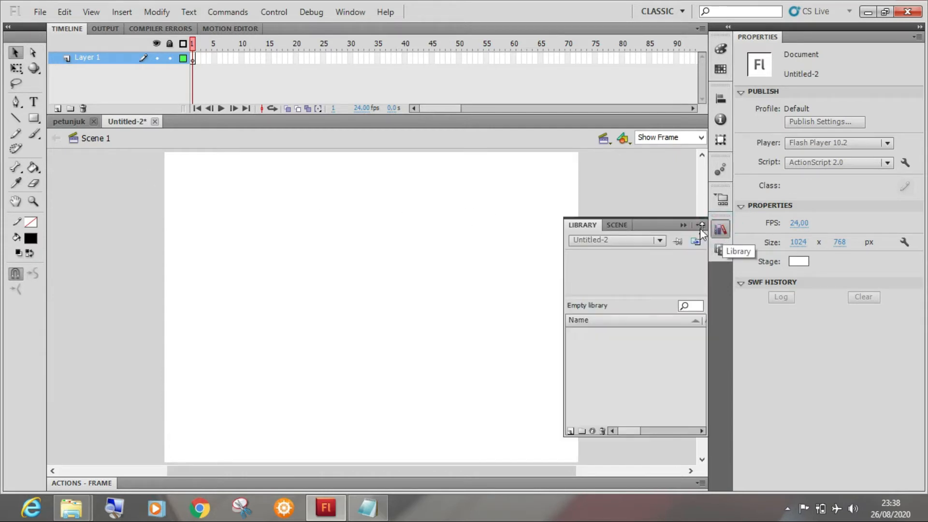
click(633, 242)
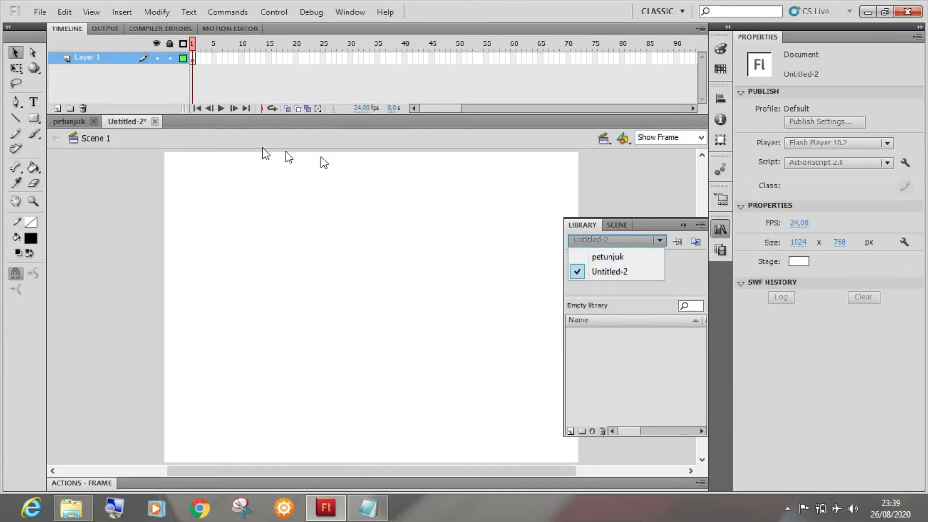
click(622, 258)
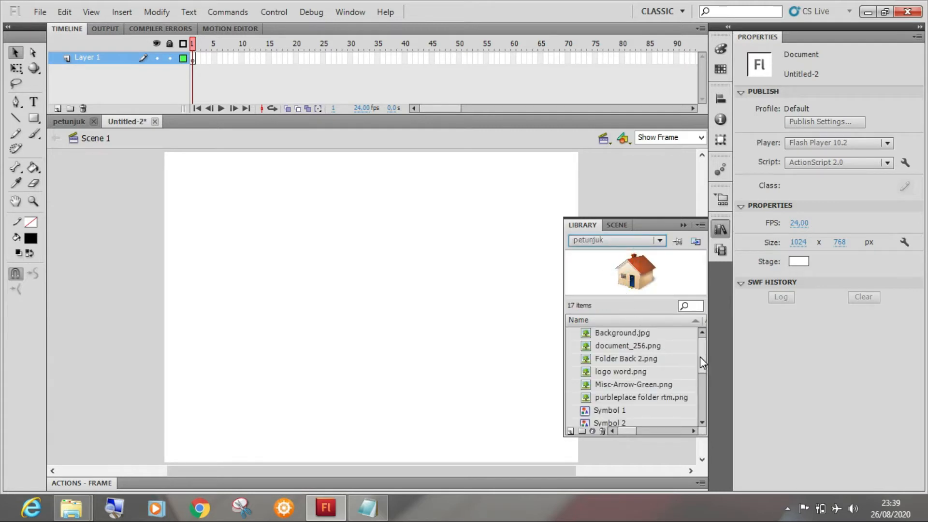
mouse_move(704, 358)
mouse_down()
mouse_move(702, 412)
mouse_move(695, 343)
mouse_up()
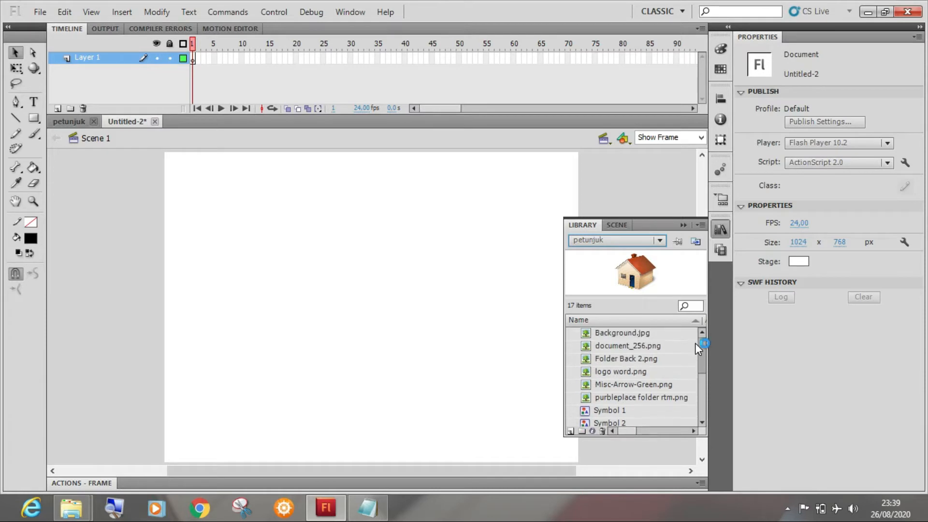
click(642, 333)
drag(633, 334, 357, 328)
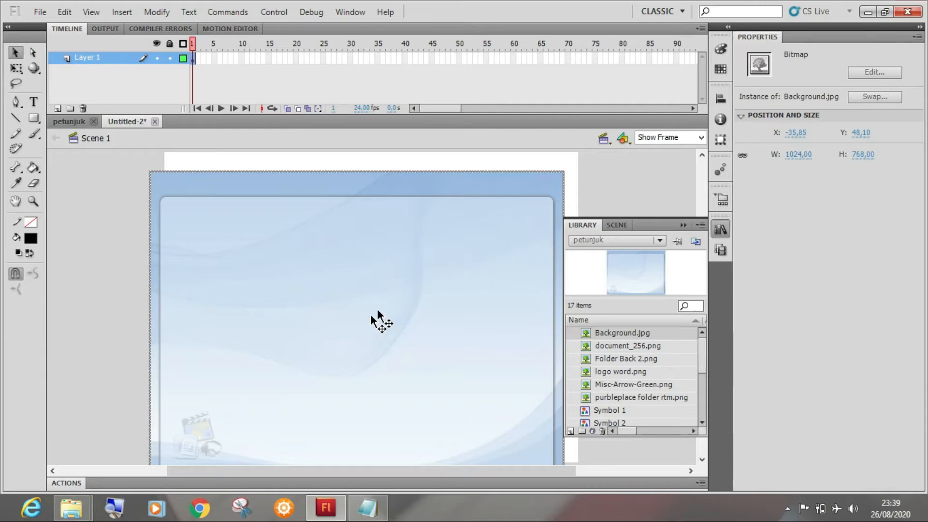
- Move the background image on the stage to about X 20, Y 48
click(608, 188)
click(466, 234)
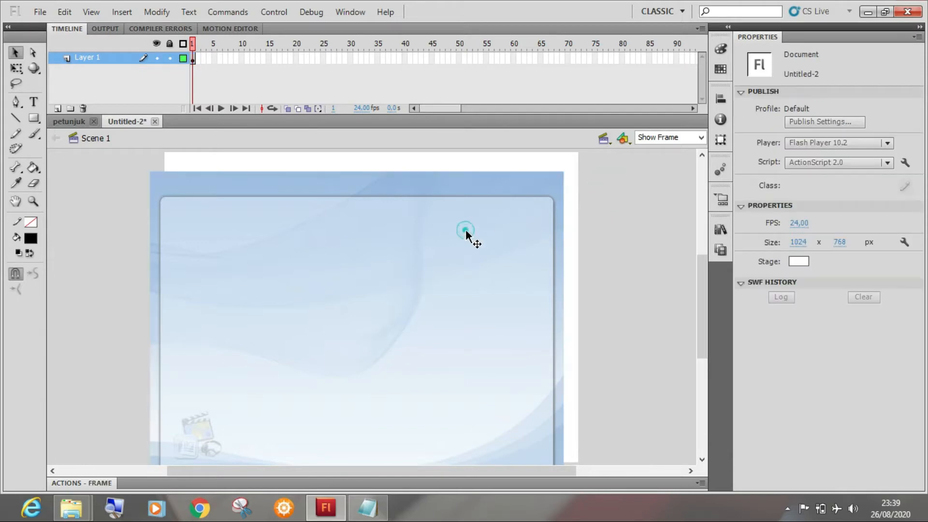
click(417, 237)
drag(441, 236, 441, 237)
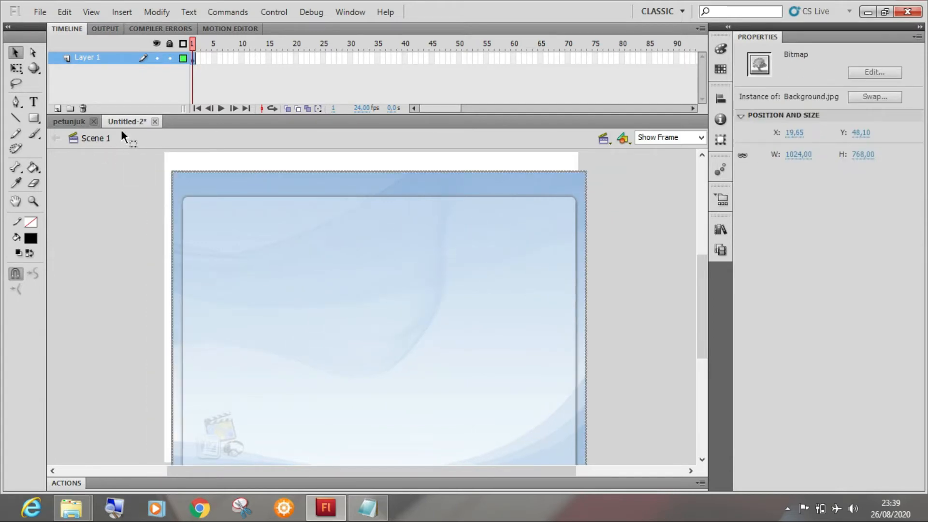
- Compare the petunjuk and Untitled-2 documents and examine the items in each document's library
click(71, 120)
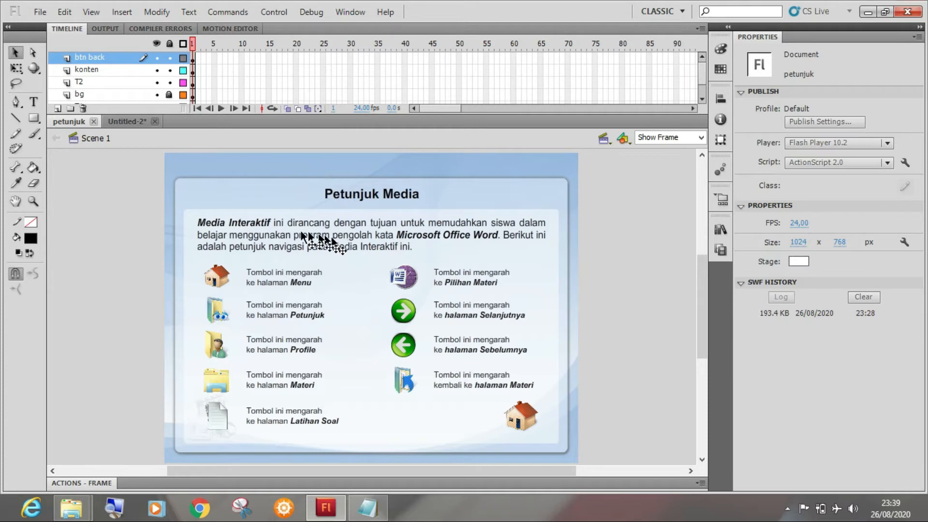
click(127, 121)
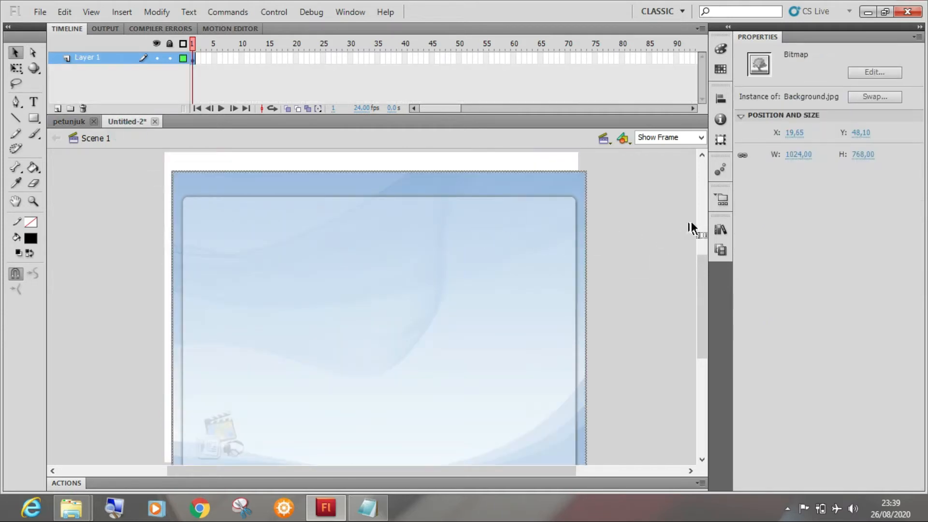
click(720, 230)
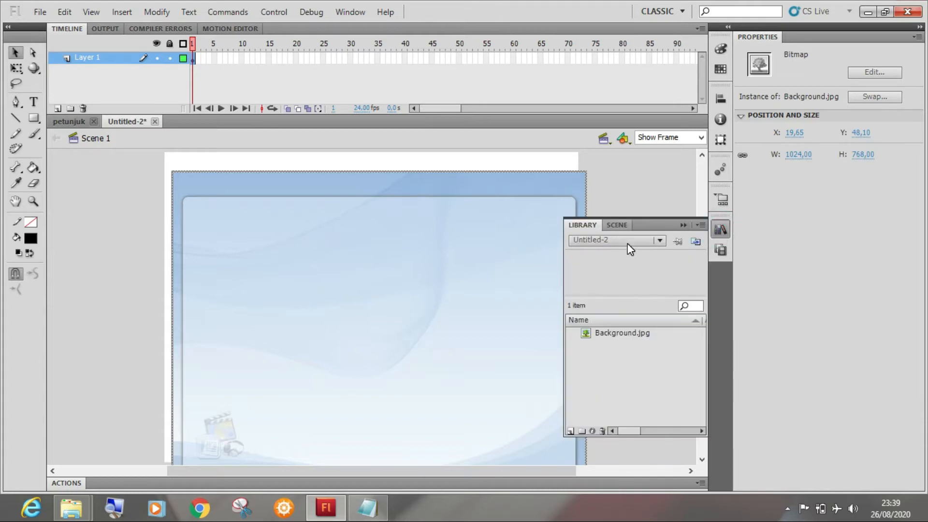
click(627, 242)
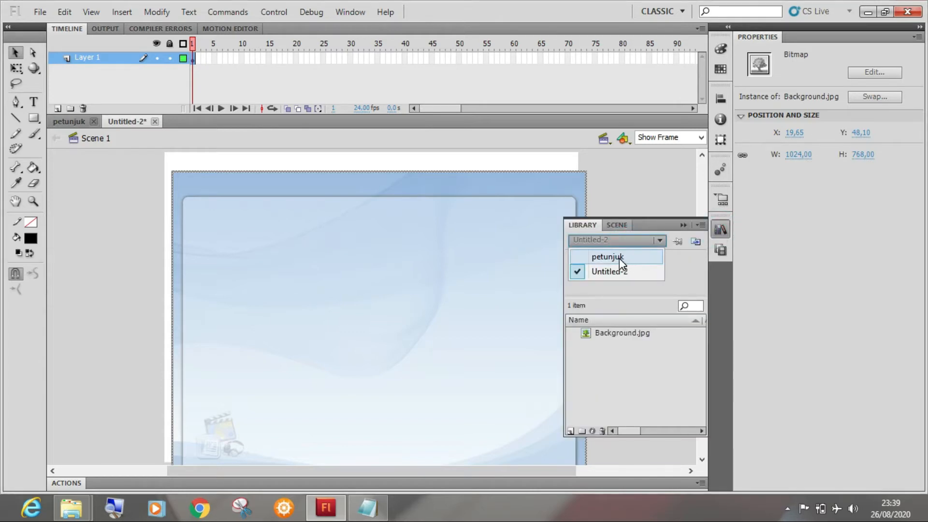
click(629, 259)
click(628, 245)
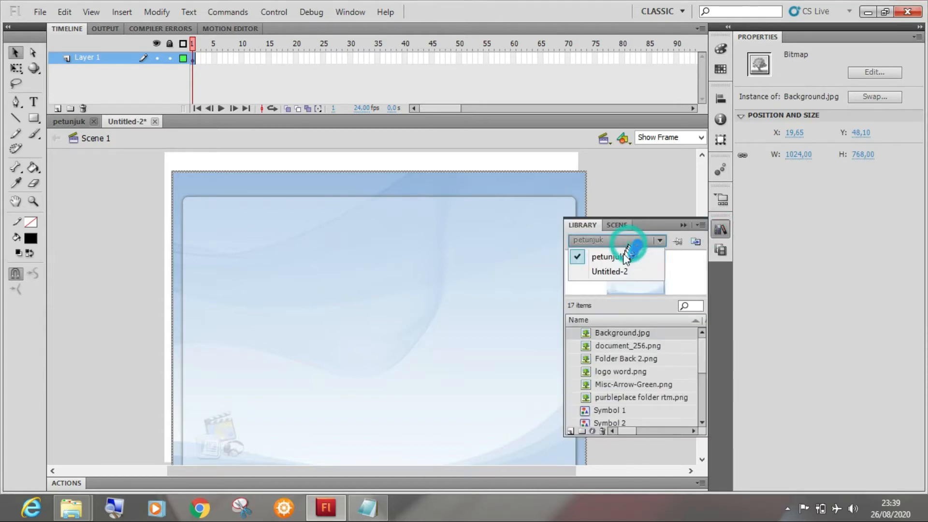
click(619, 269)
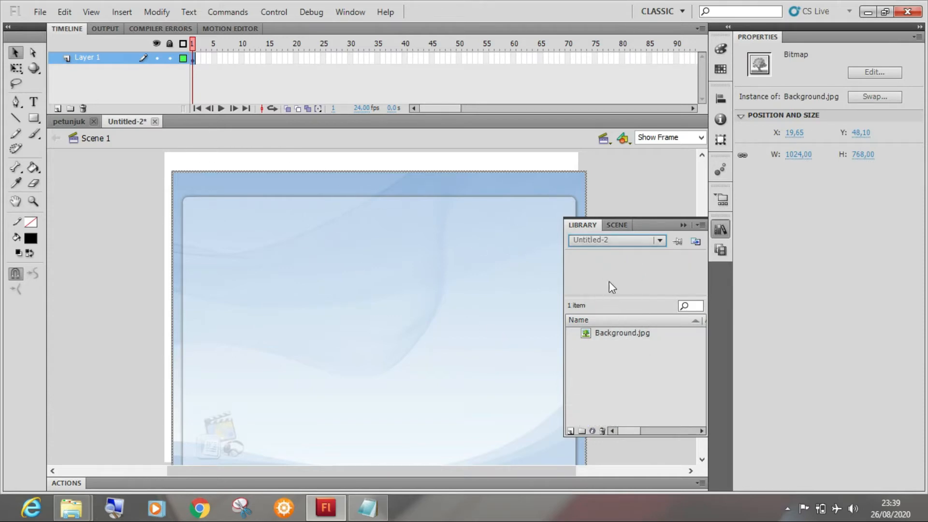
click(622, 242)
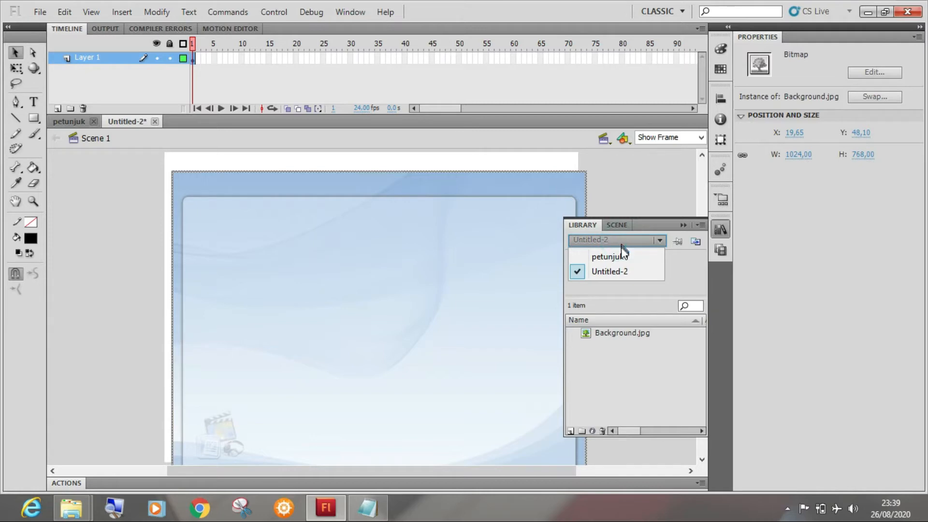
click(624, 260)
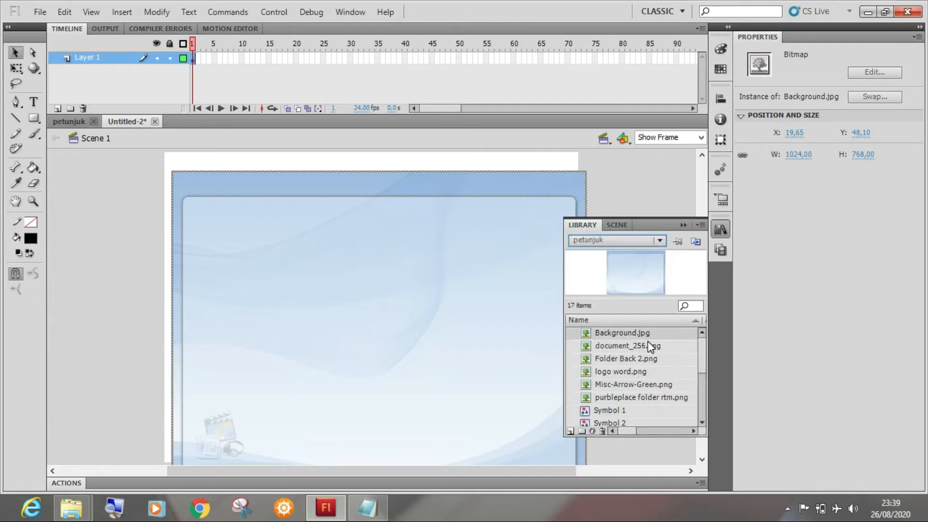
drag(645, 335, 261, 225)
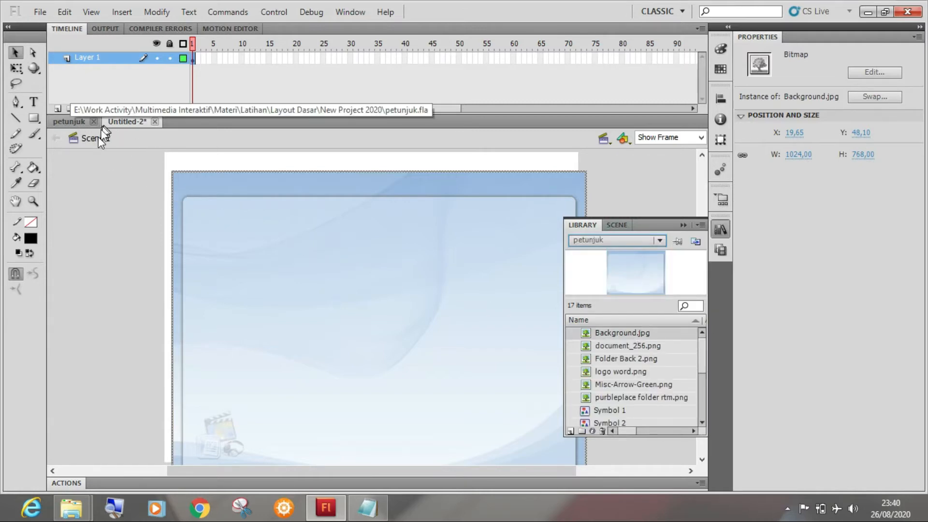
click(614, 245)
click(609, 268)
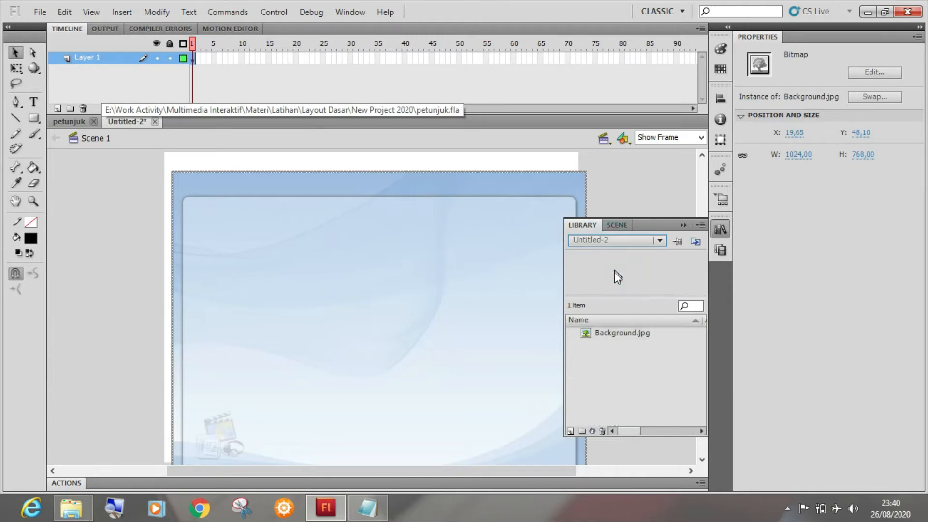
- Center the background image horizontally and vertically on the stage
click(313, 233)
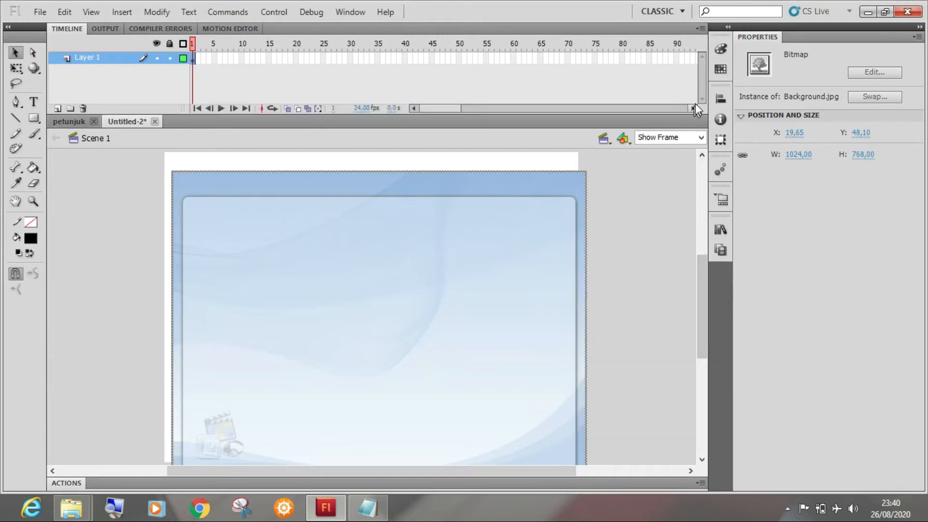
click(721, 100)
click(603, 127)
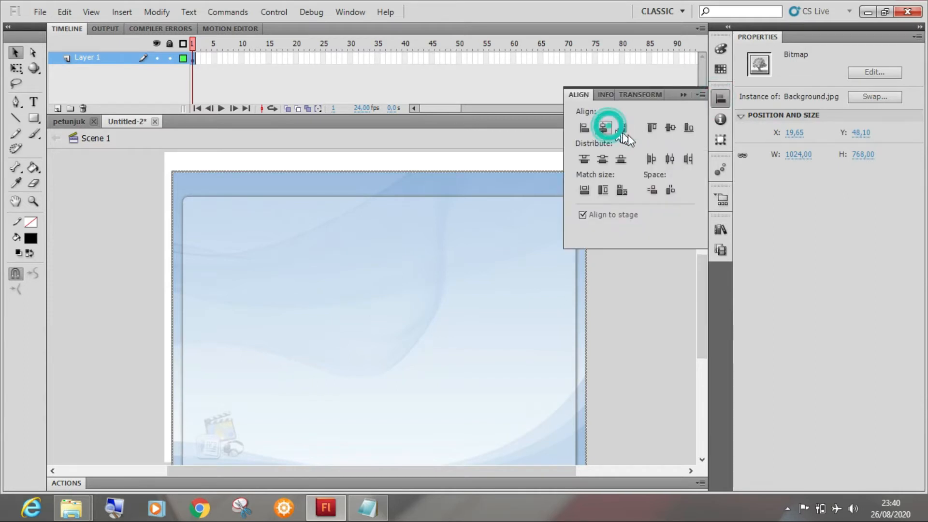
click(671, 129)
click(668, 288)
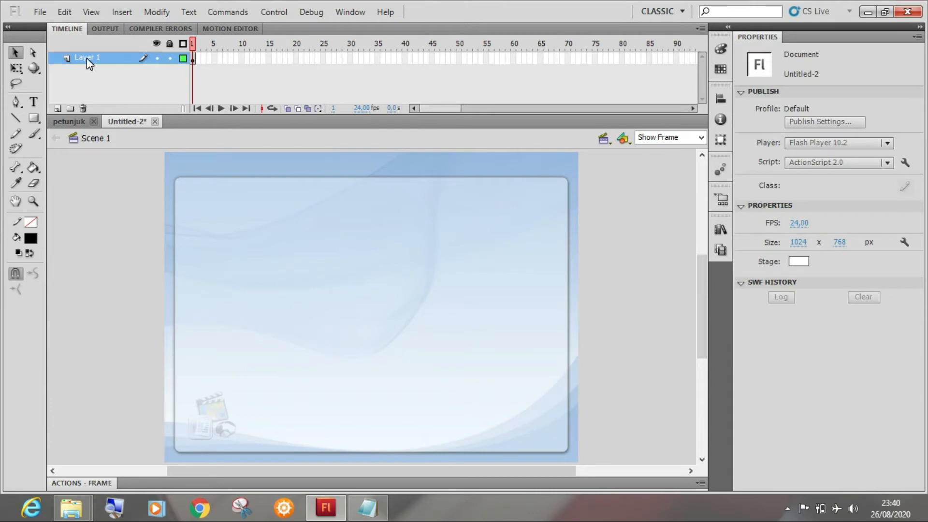
- Rename the background image's layer, Layer 1, as bg
double_click(86, 57)
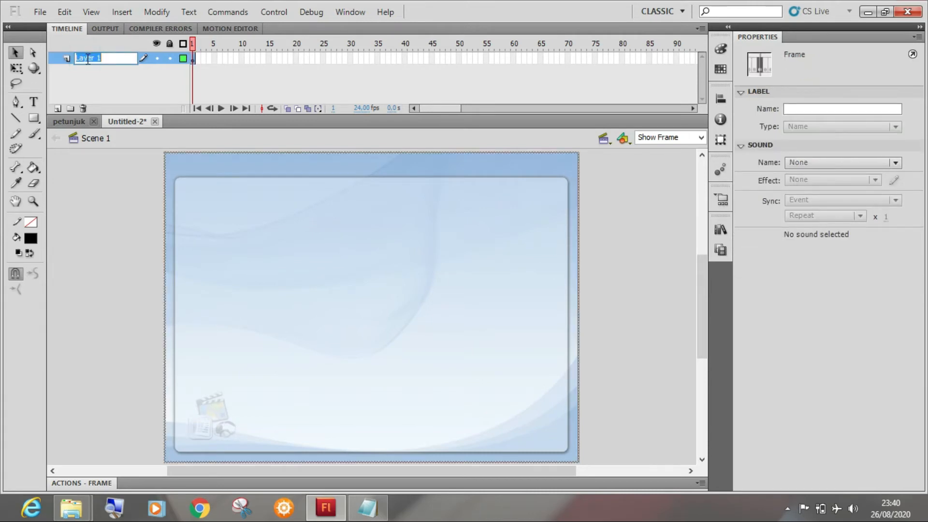
text(bg)
key(Return)
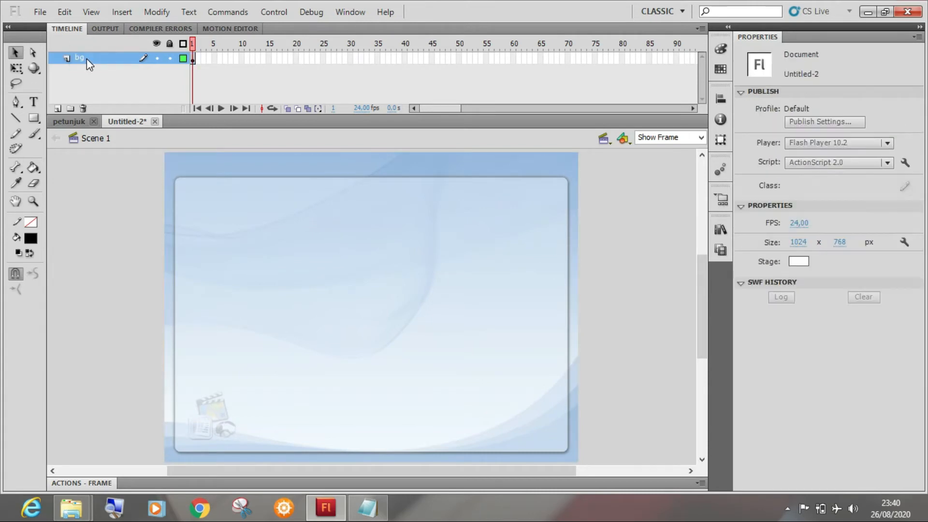
drag(86, 59, 128, 225)
- Add a new layer above bg and name it T1
click(57, 109)
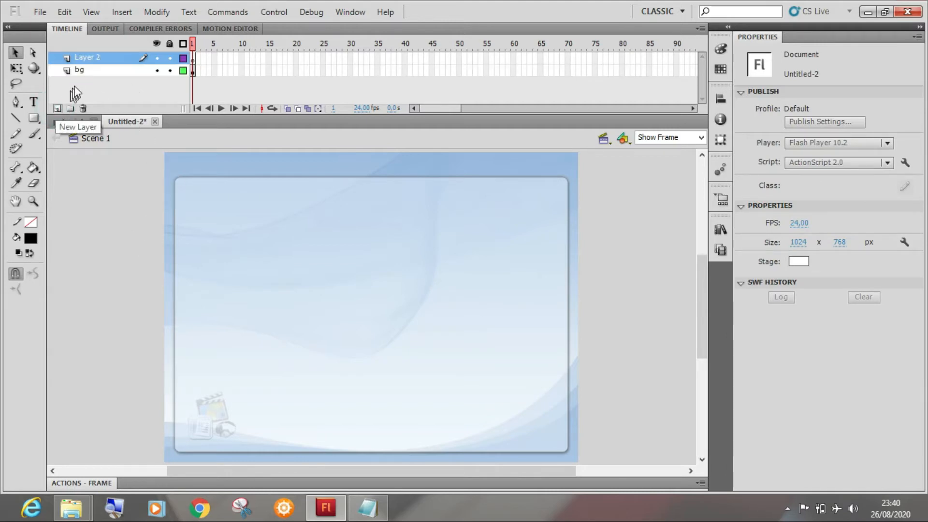
click(88, 57)
double_click(88, 57)
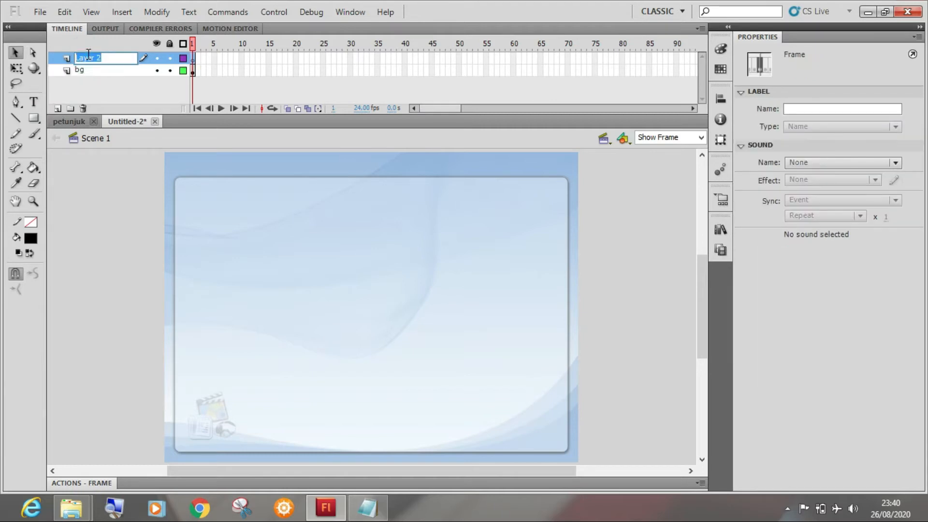
text(T1)
key(Return)
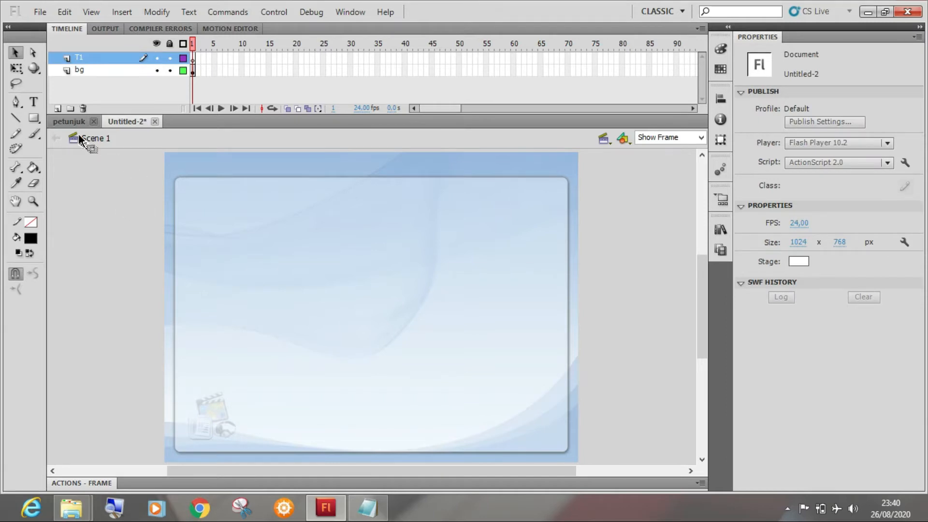
- Copy the "Petunjuk Media" title from the petunjuk document and paste it onto the T1 layer of the Untitled-2 document
click(72, 123)
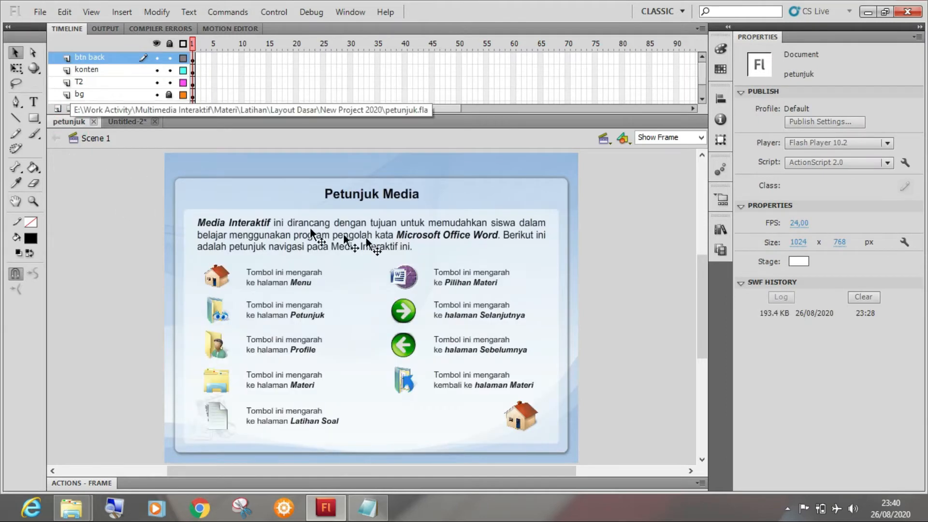
click(368, 198)
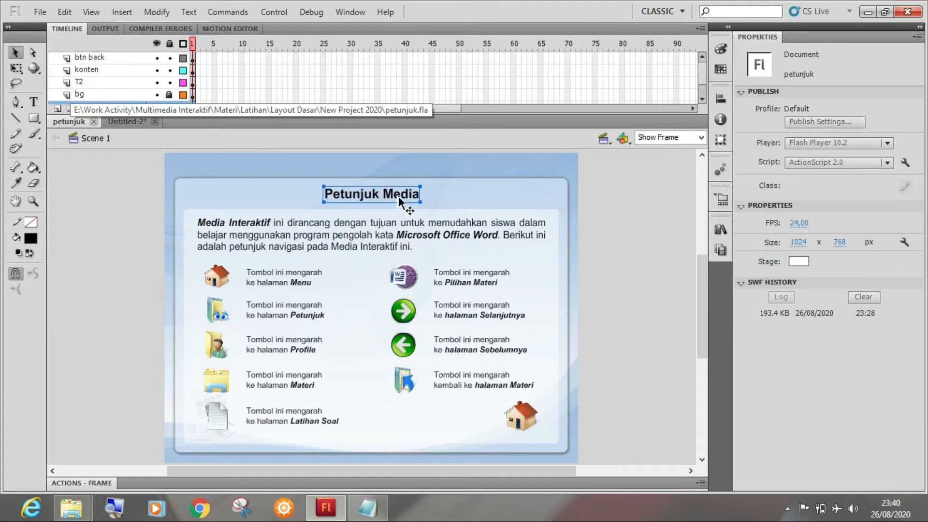
click(131, 122)
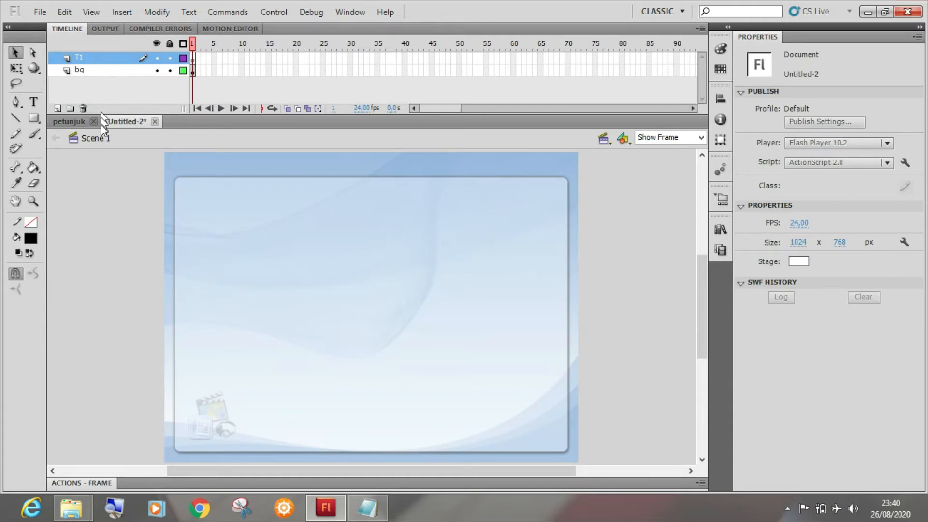
key(ctrl+v)
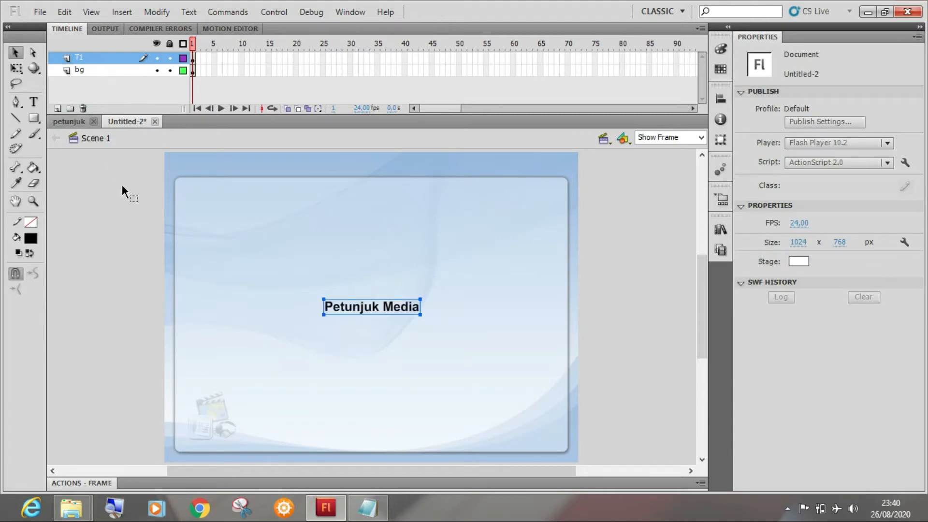
- Move the pasted title straight up to the top of the background's inner panel, at about Y 83
click(371, 312)
click(387, 303)
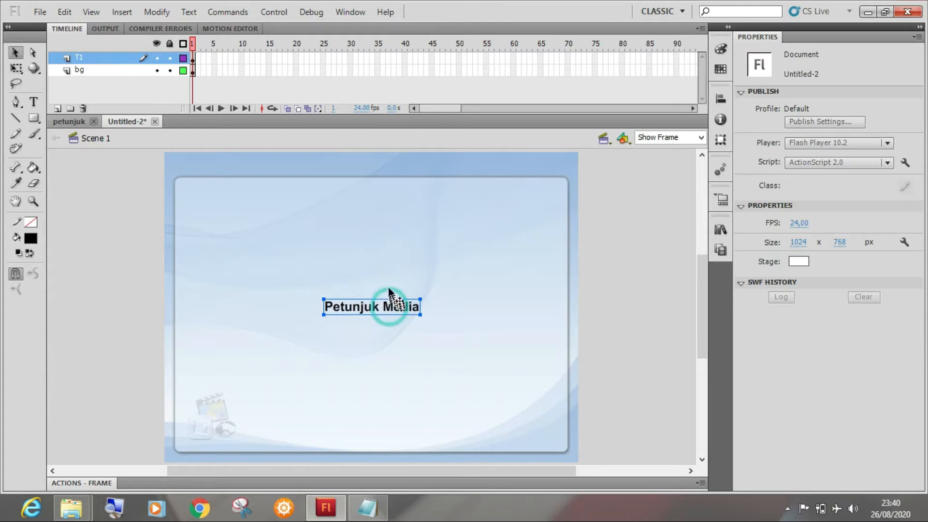
click(413, 280)
click(414, 309)
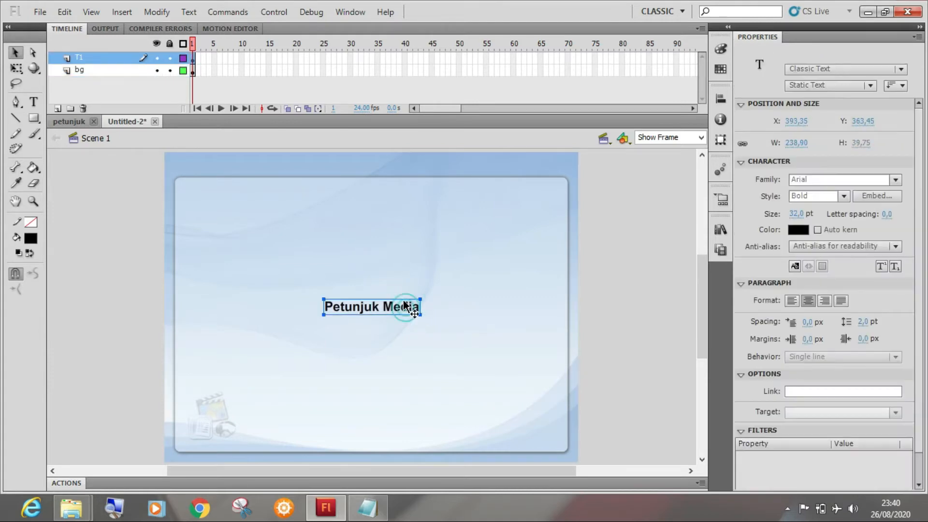
drag(415, 310, 400, 192)
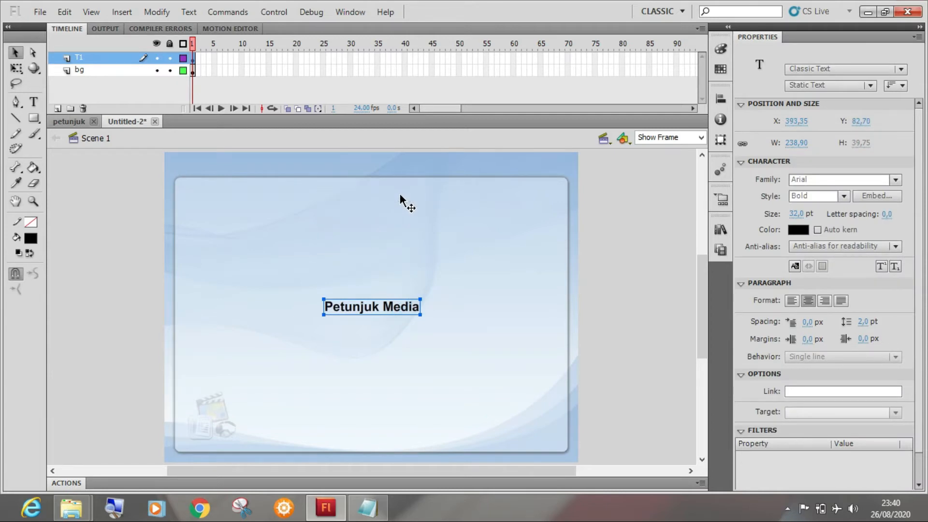
- Align the title to the horizontal center of the stage
click(721, 99)
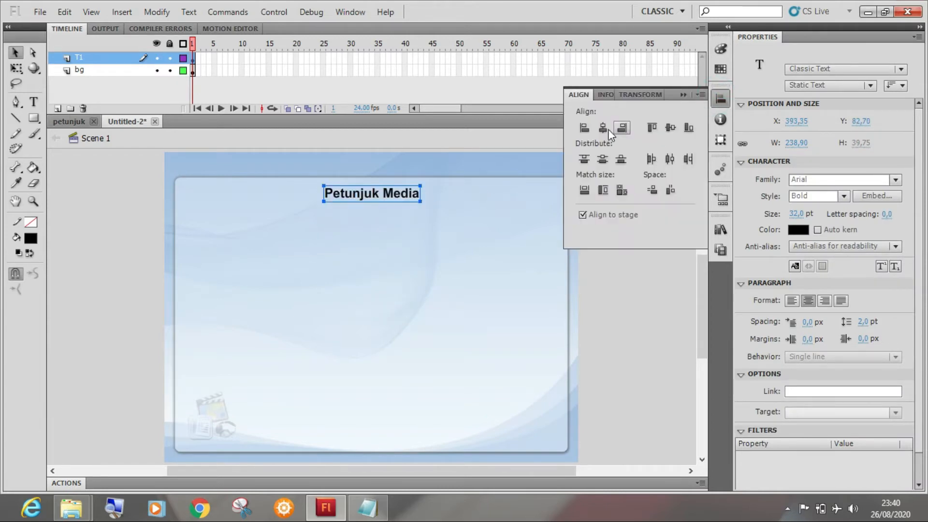
click(603, 127)
click(605, 129)
click(627, 283)
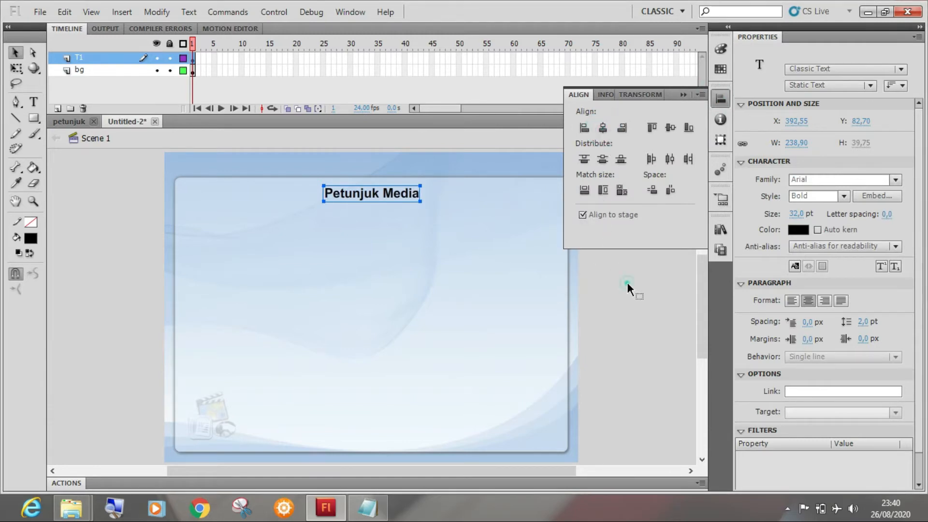
- Replace the title's text with "Pilihan Materi"
click(383, 196)
key(t)
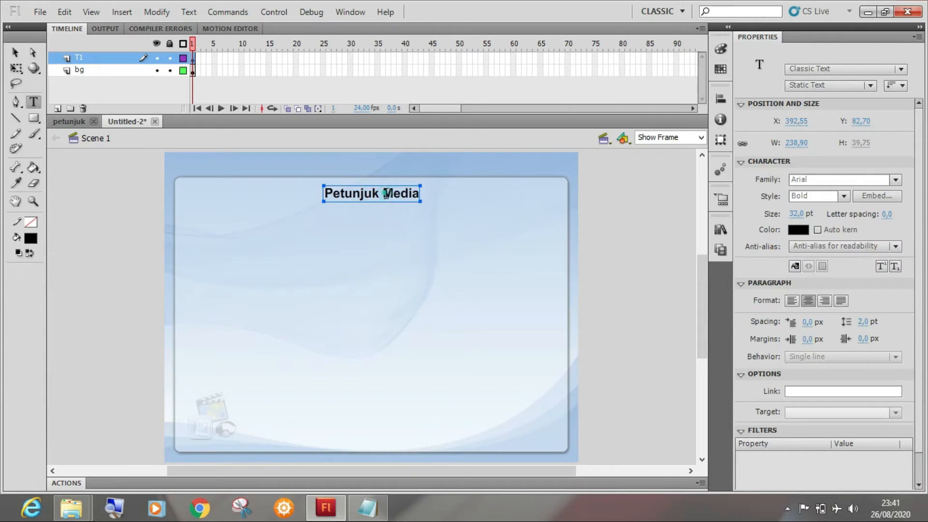
click(386, 194)
key(ctrl+a)
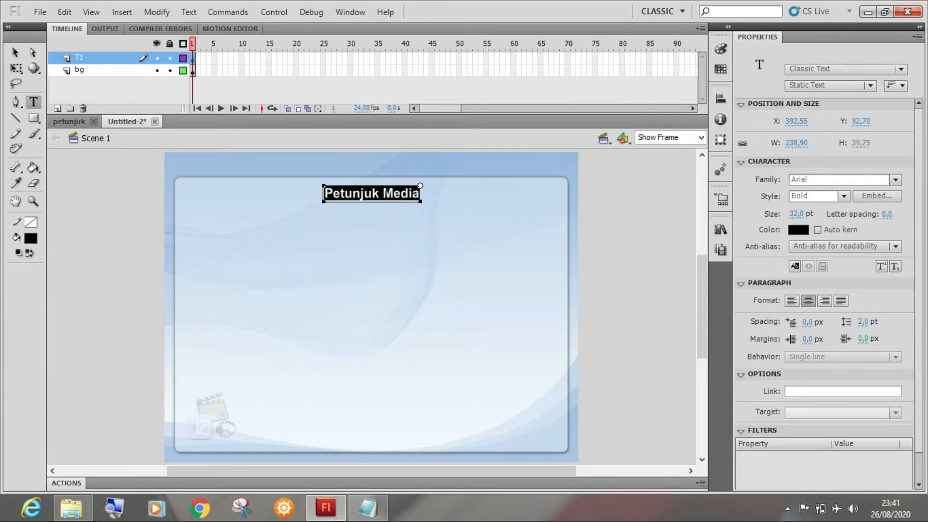
text(Pilih)
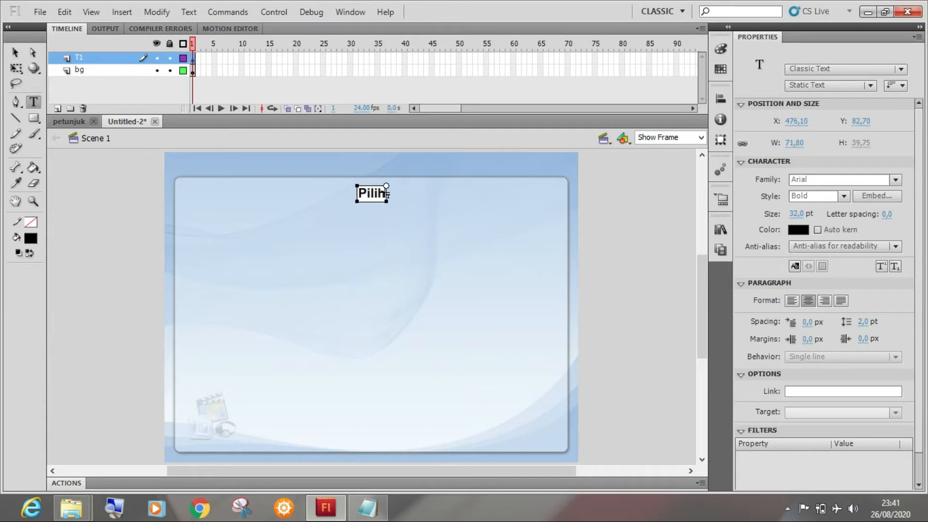
text(an M)
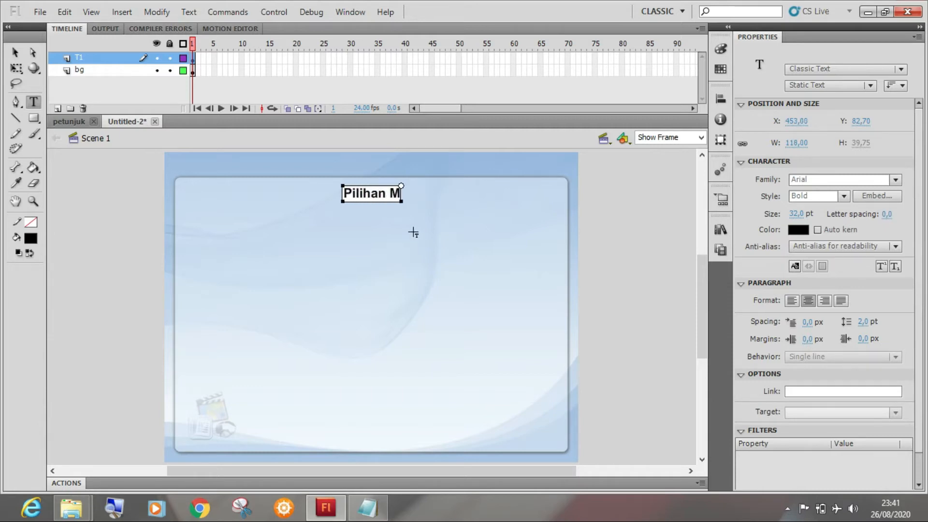
text(ateri)
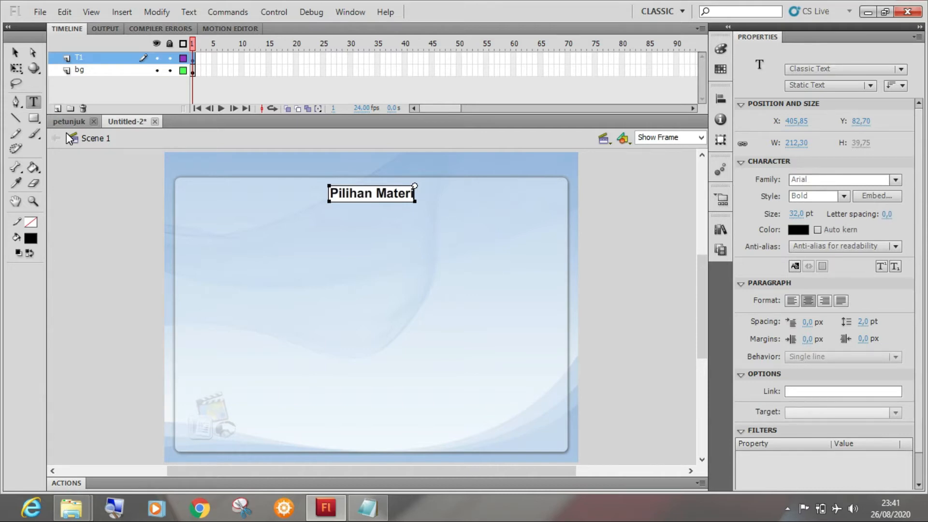
click(14, 51)
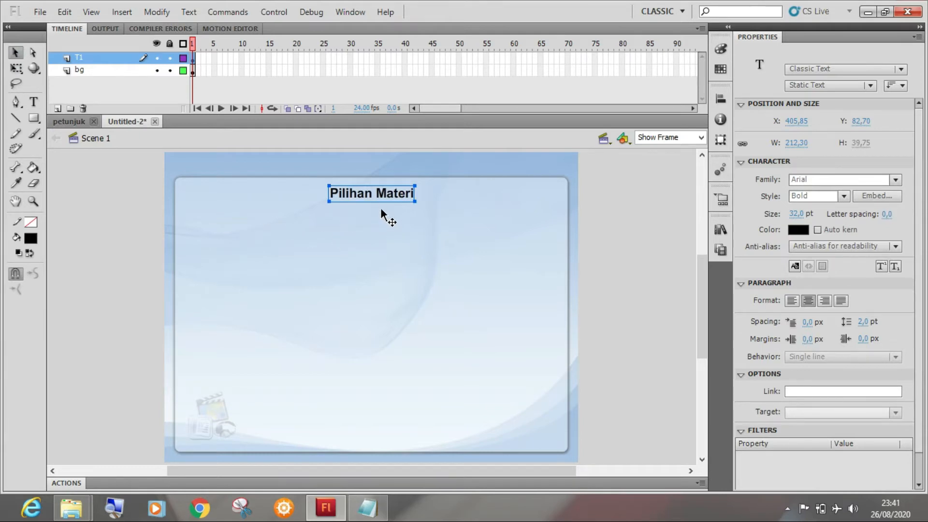
click(107, 179)
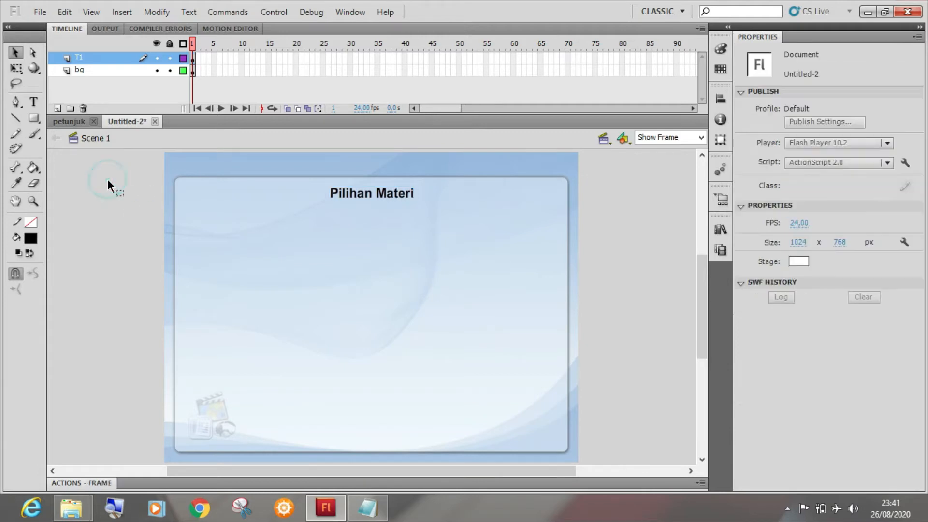
- Nudge the "Pilihan Materi" title slightly upward on the stage
click(344, 193)
drag(347, 193, 353, 192)
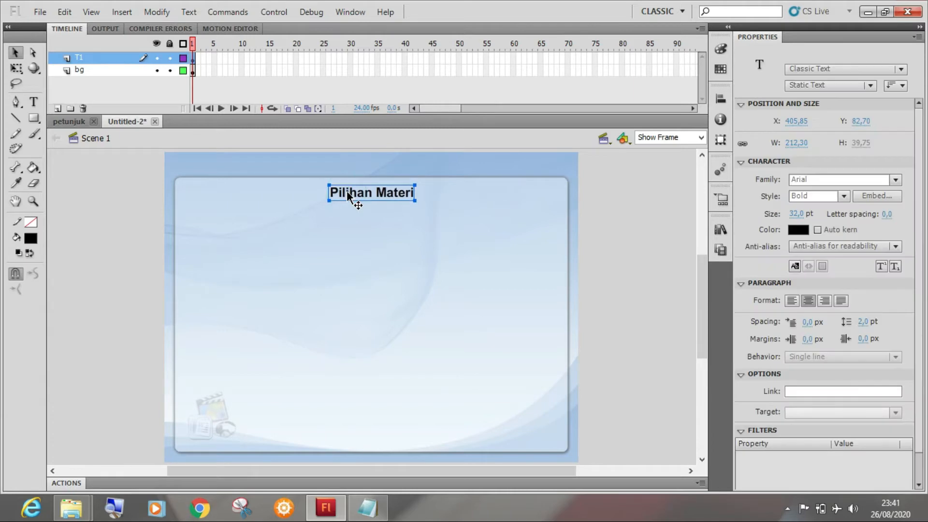
click(134, 180)
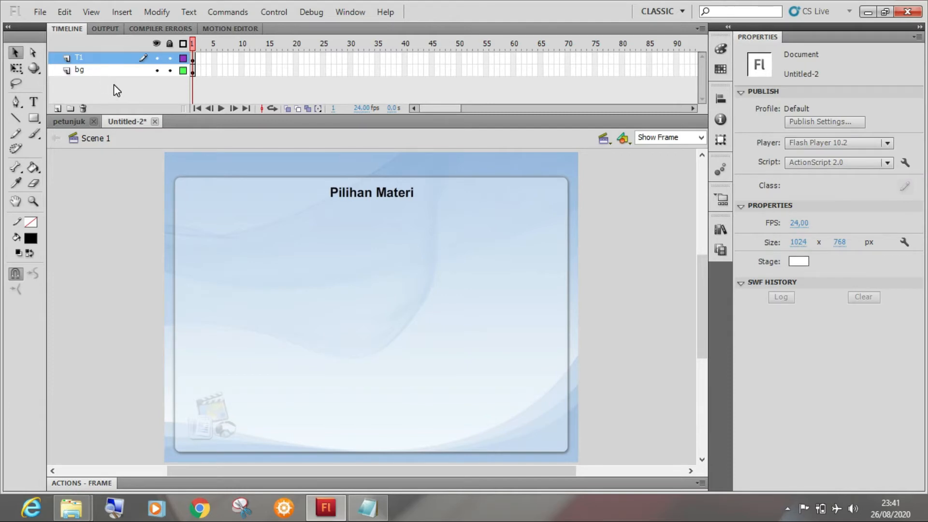
- Add a new layer above T1 and name it T2
click(56, 109)
click(95, 61)
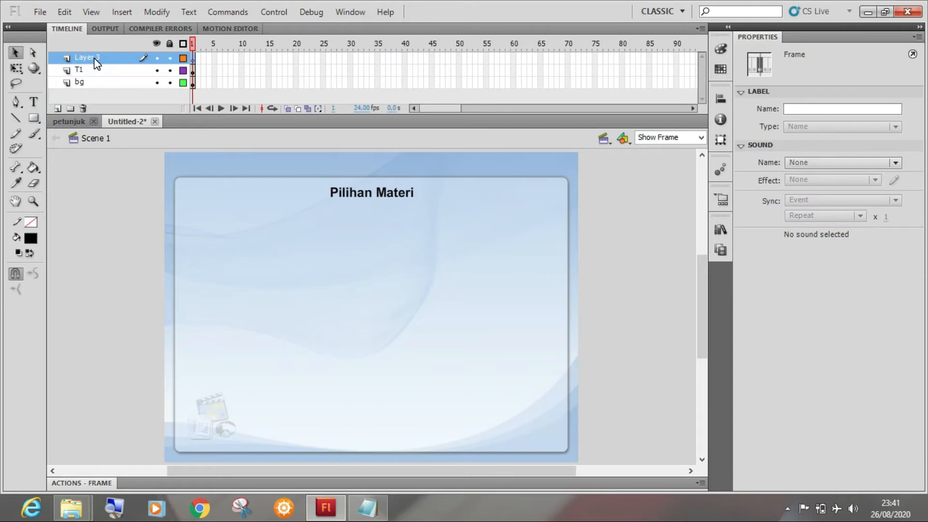
double_click(95, 60)
text(T2)
key(Return)
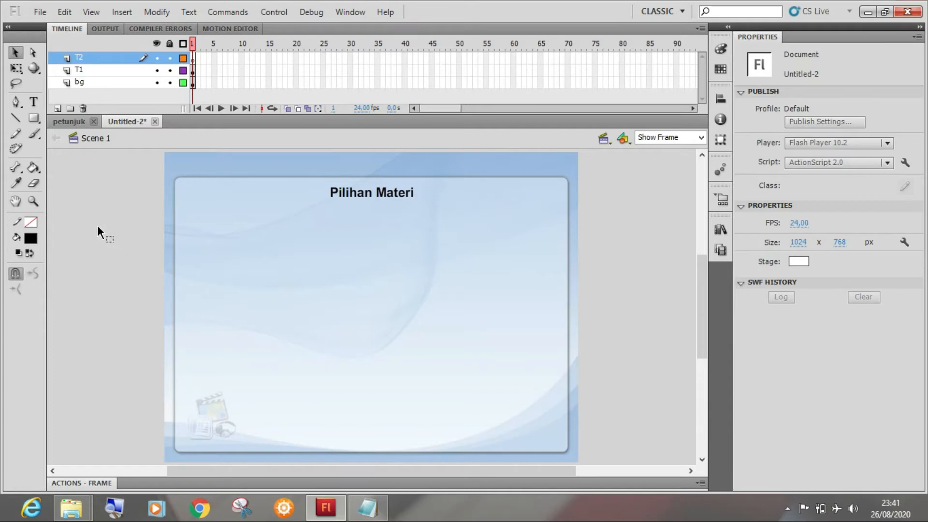
- Rename the T2 layer as bg
double_click(83, 59)
text(bg)
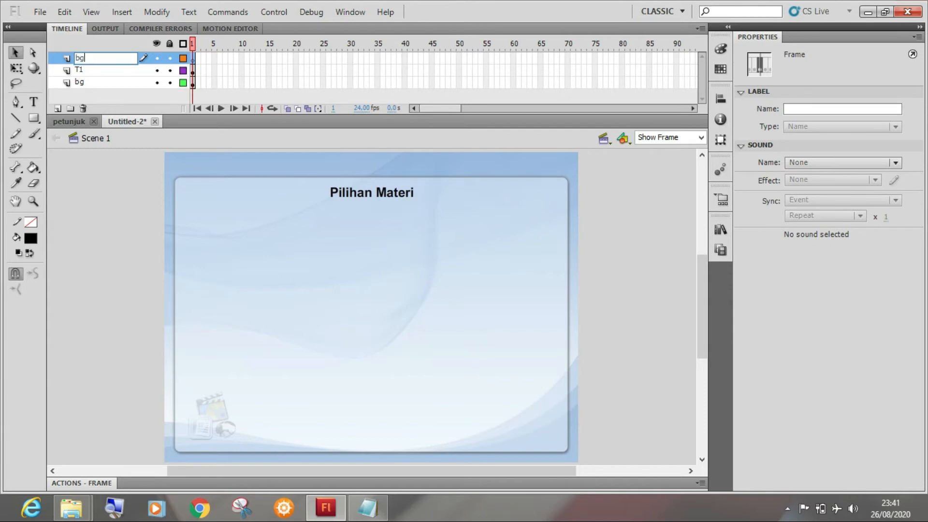
key(Return)
click(95, 178)
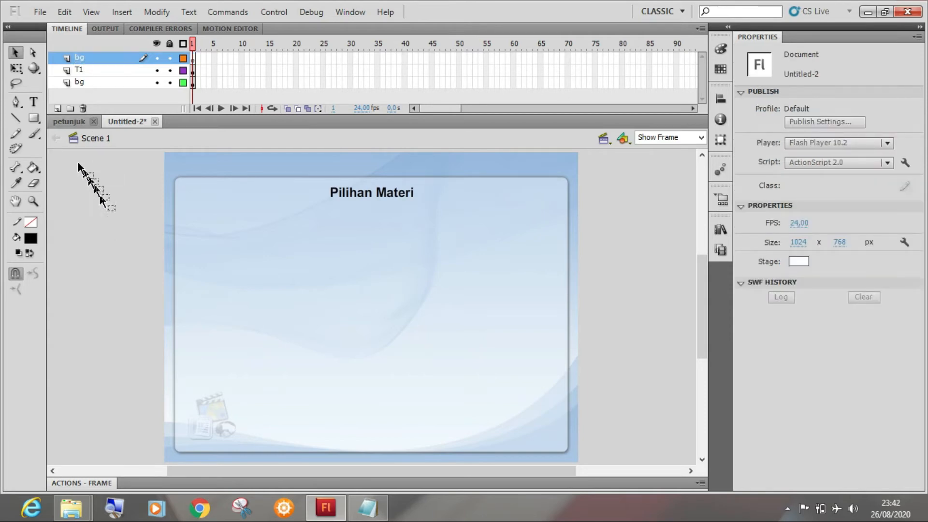
- Unlock the bg layer in the petunjuk document and check that document's library
click(66, 121)
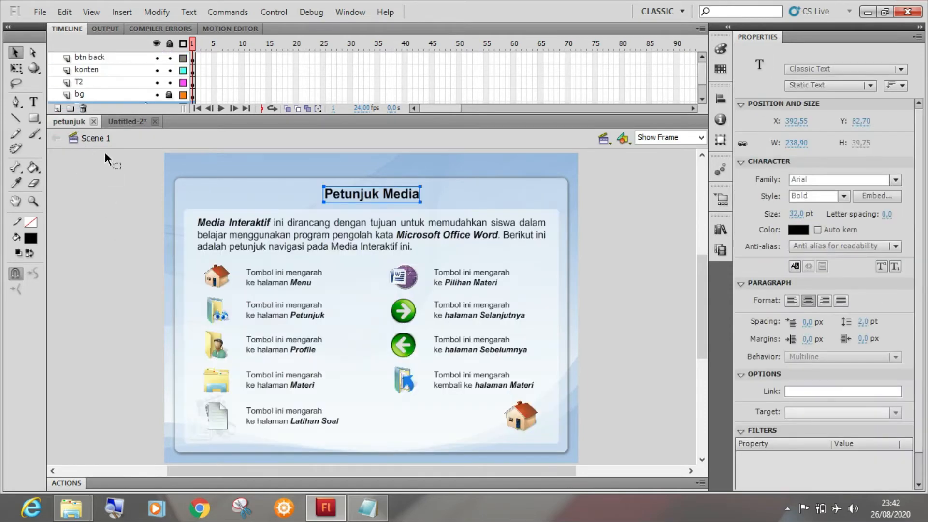
click(126, 222)
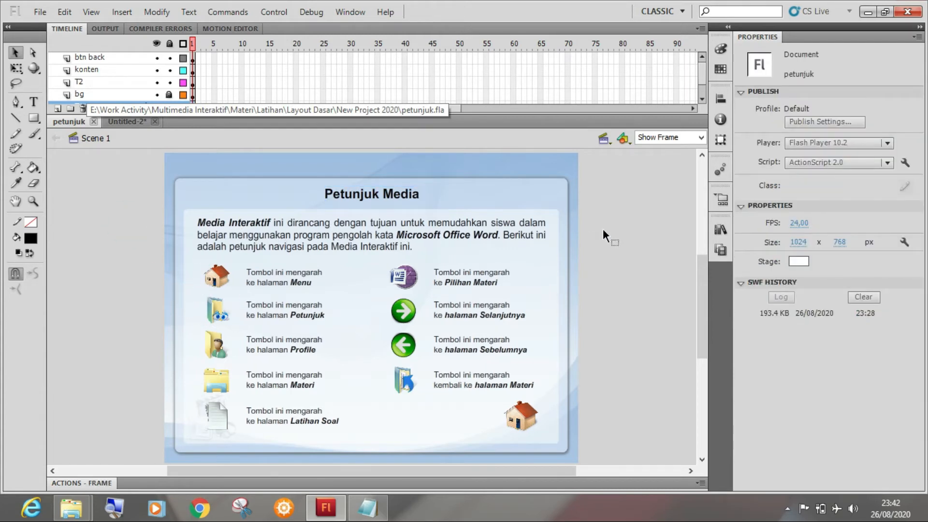
scroll(151, 86, down, 1)
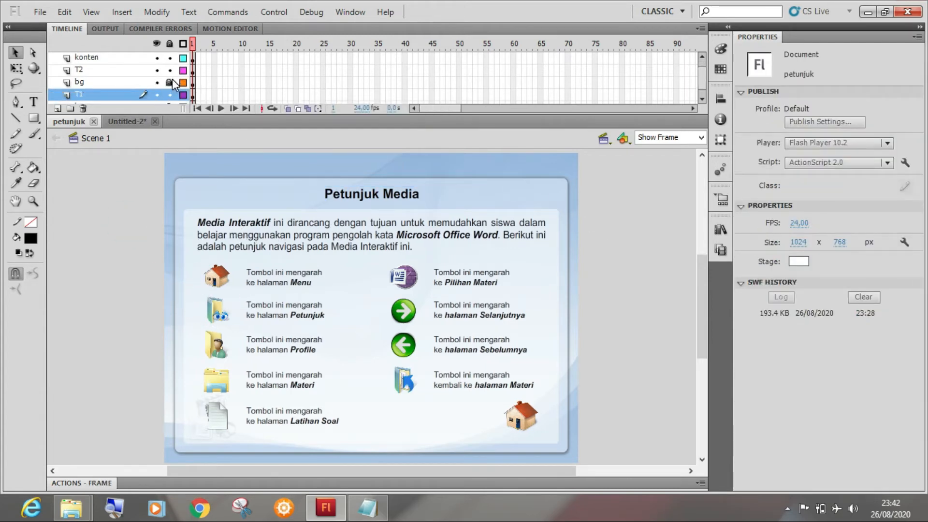
click(169, 82)
click(720, 229)
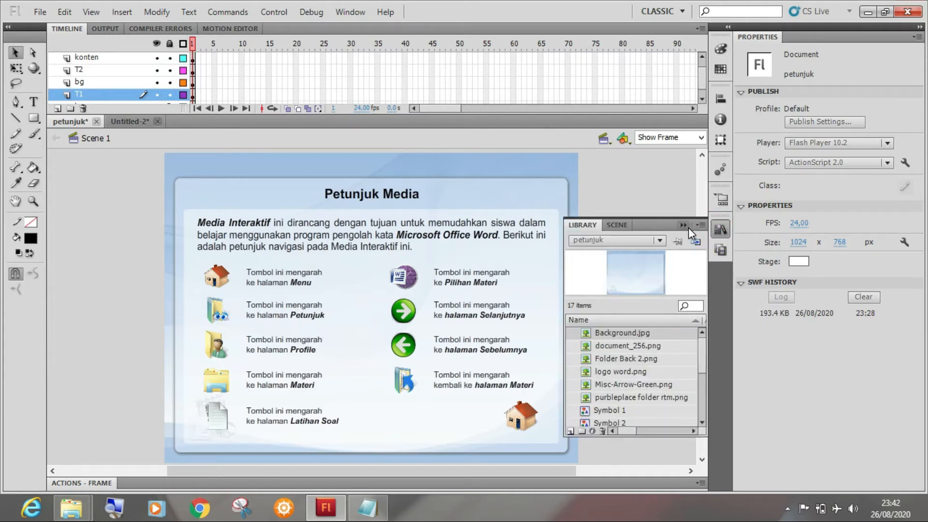
click(715, 229)
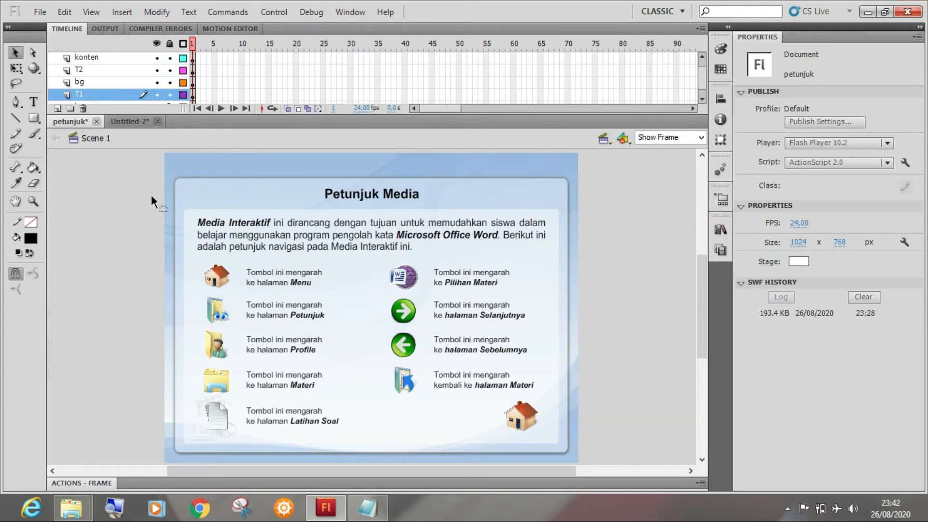
- Copy the pale content panel shape from petunjuk's bg layer and paste it into the upper bg layer of Untitled-2
click(191, 270)
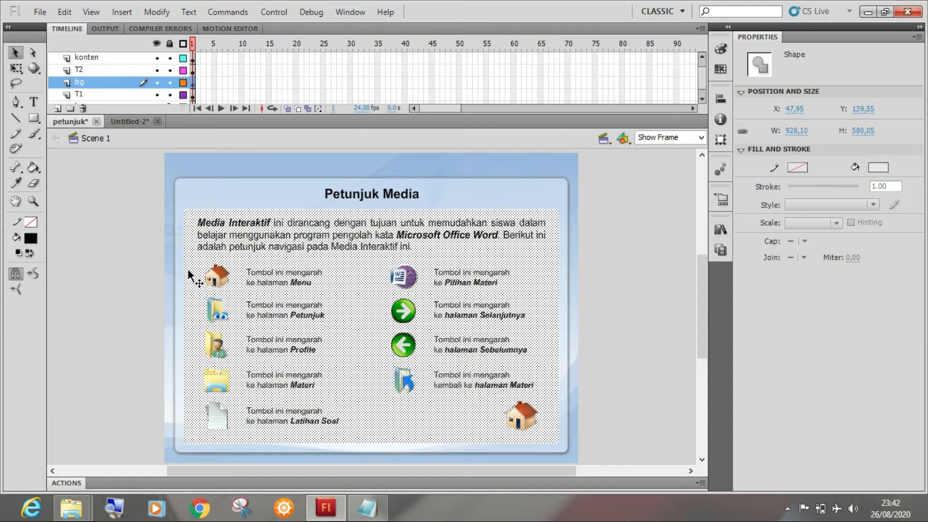
click(124, 123)
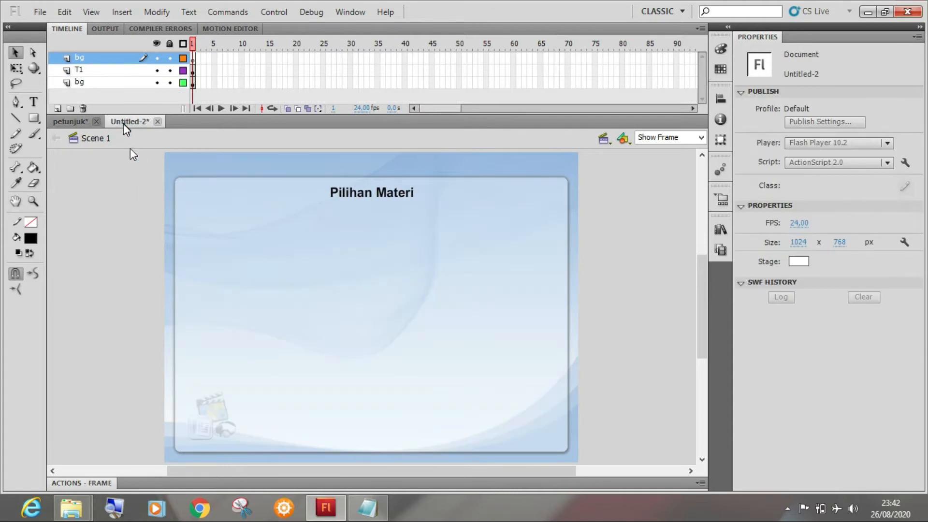
click(103, 59)
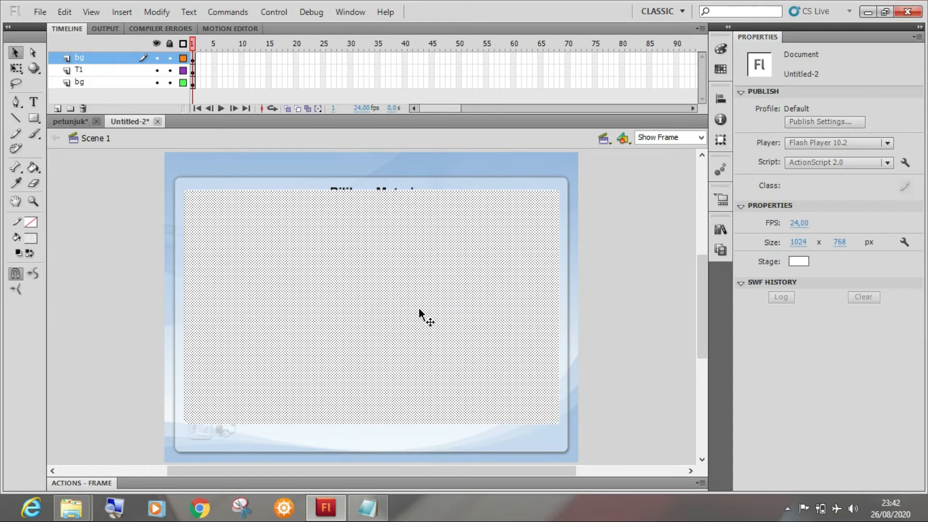
- Move the pasted content panel down below the "Pilihan Materi" title and fine-tune it slightly upward inside the frame
drag(419, 309, 418, 326)
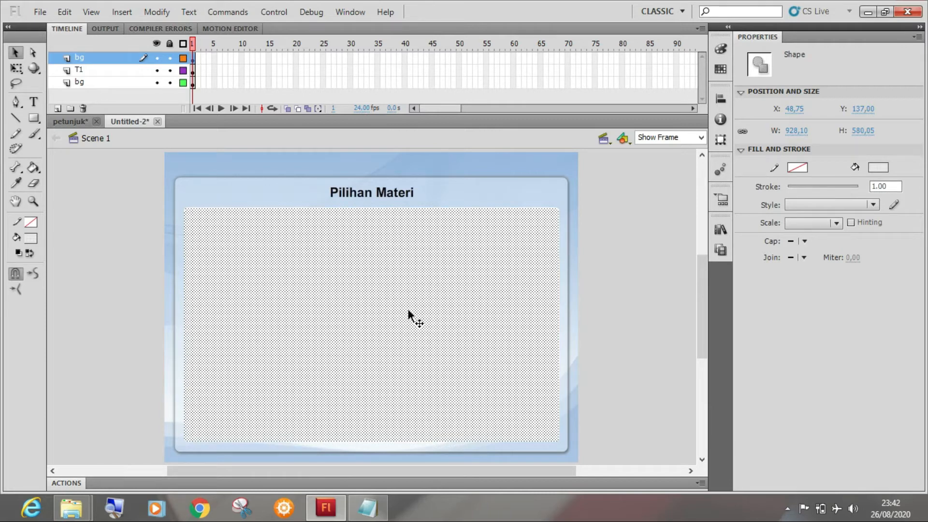
key(Up)
key(Up)
key(Up)
click(107, 254)
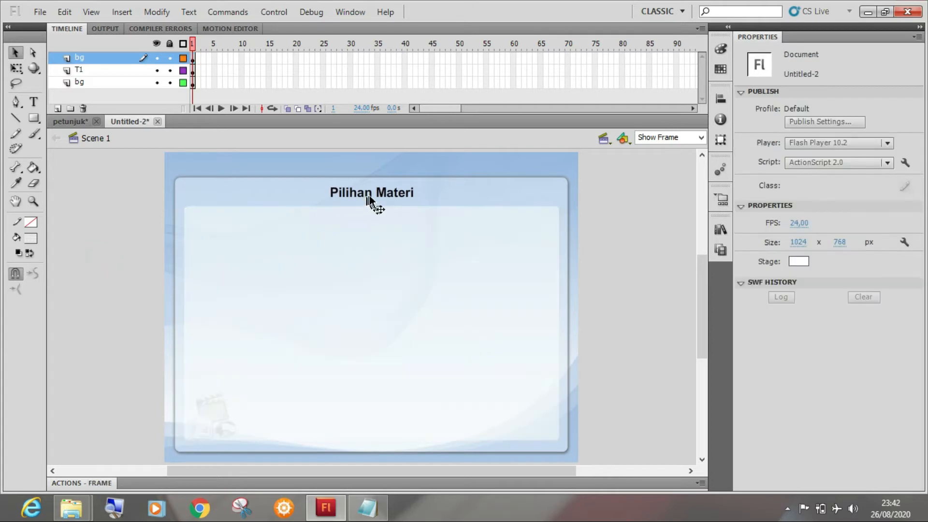
- Nudge the "Pilihan Materi" title slightly downward, above the content panel
click(372, 199)
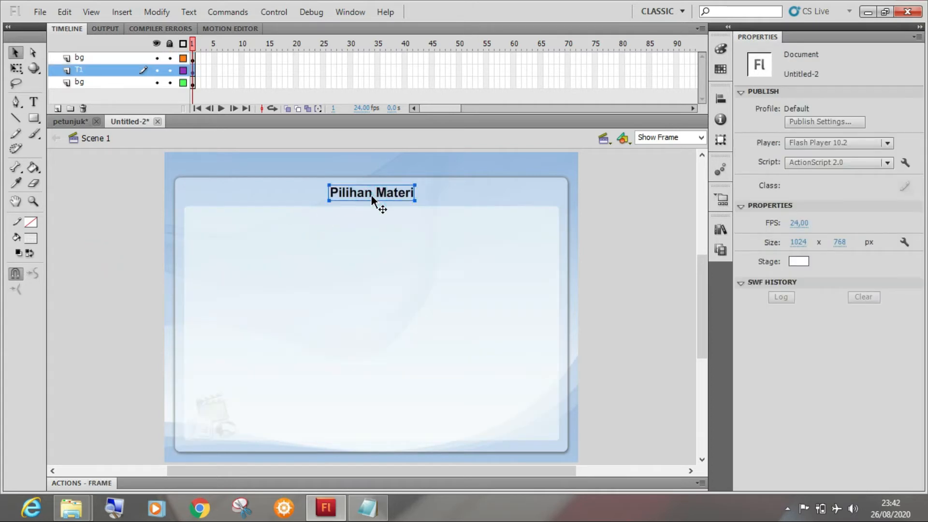
key(Down)
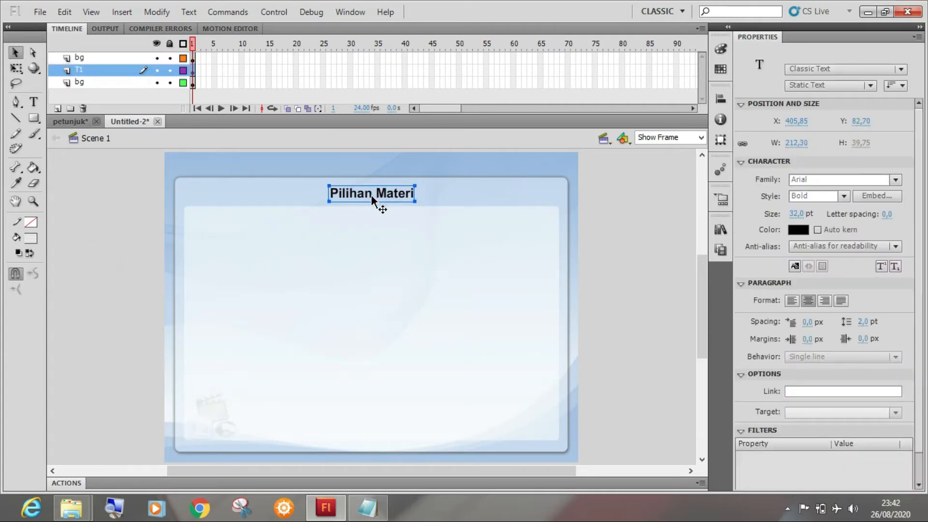
click(125, 201)
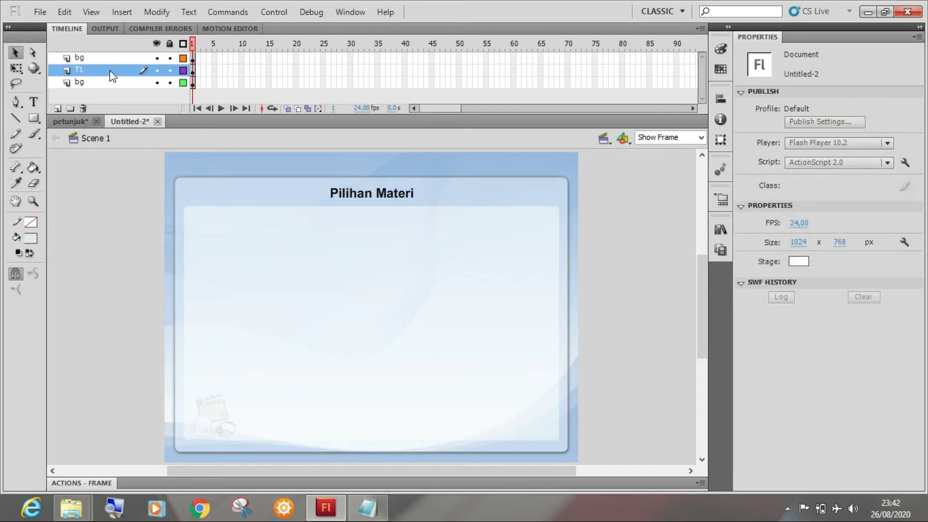
- Lock both bg layers in the Untitled-2 document
click(103, 59)
click(169, 58)
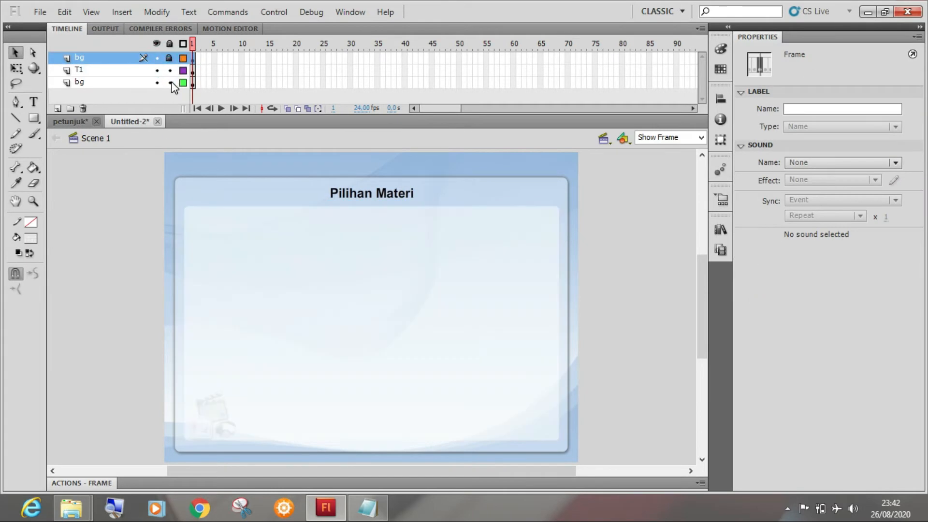
click(170, 83)
click(200, 198)
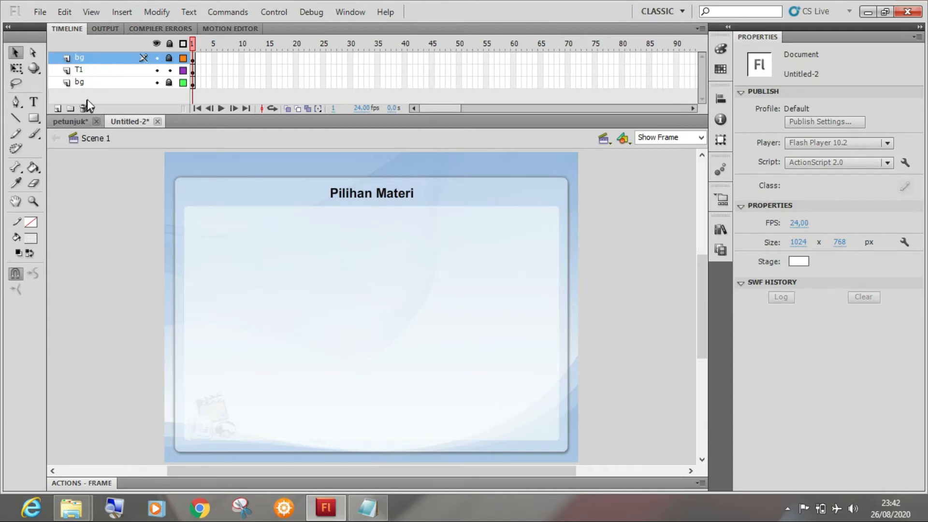
- Lock the bg layer in the petunjuk document and select the "Media Interaktif" introductory paragraph
click(72, 121)
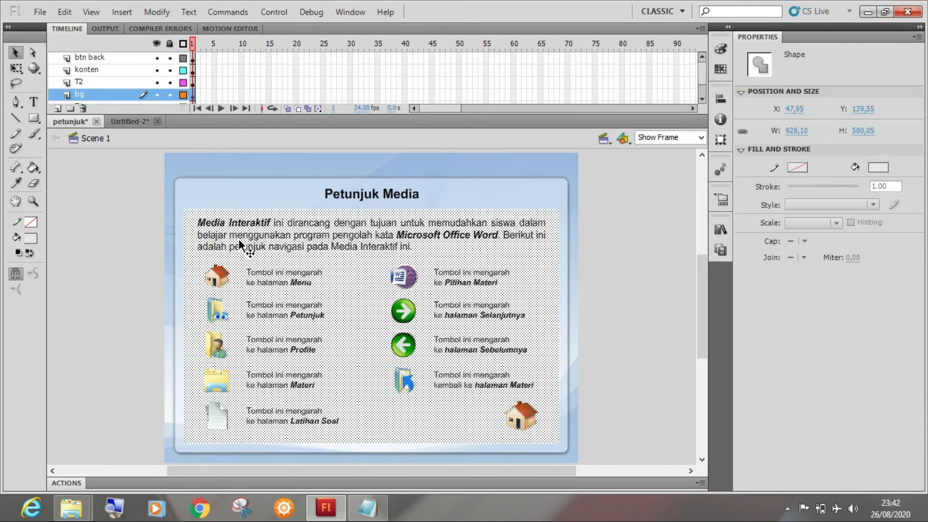
click(169, 95)
click(216, 248)
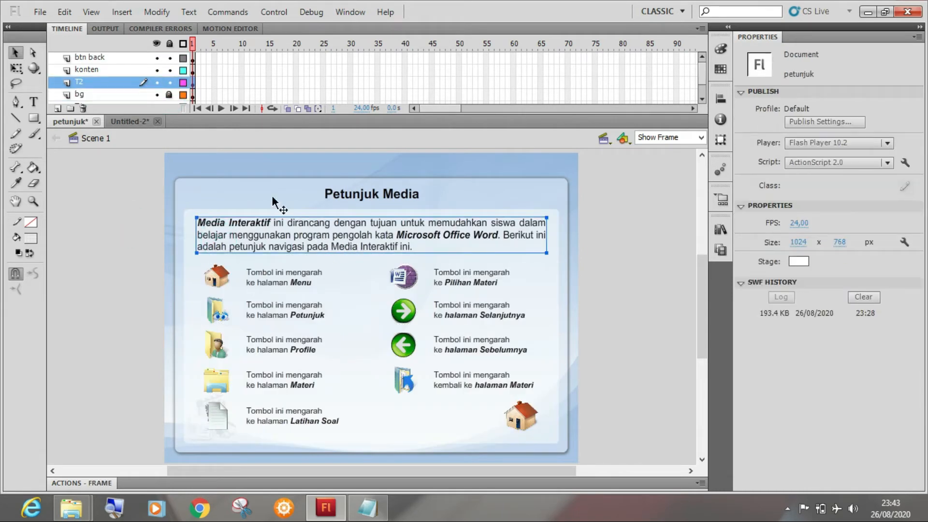
click(124, 125)
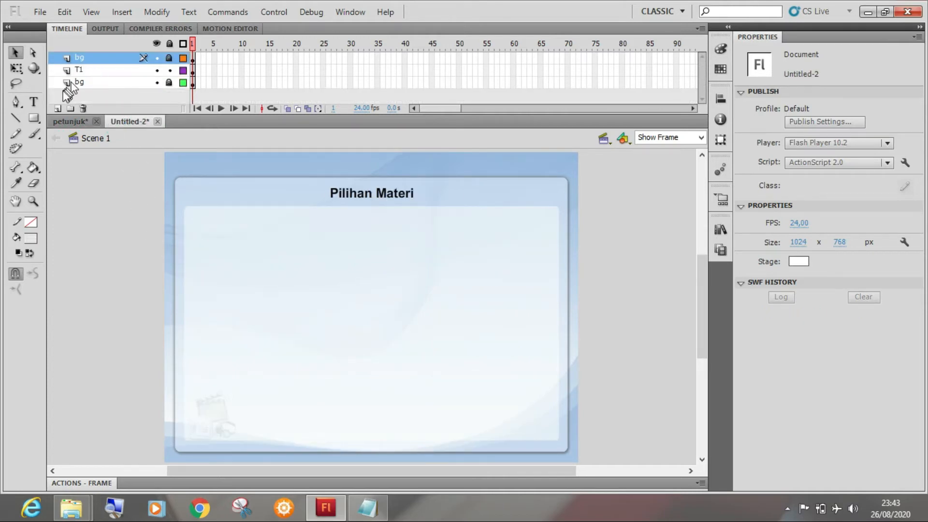
click(57, 109)
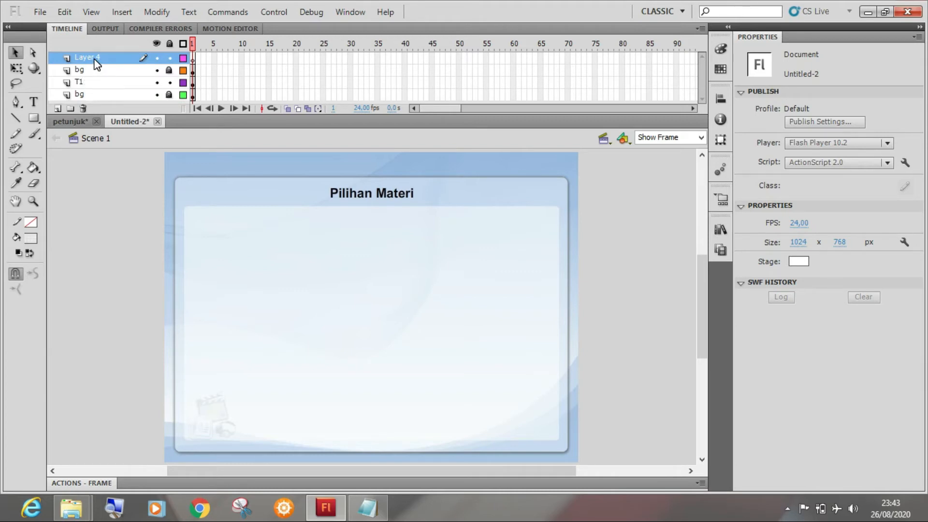
click(109, 70)
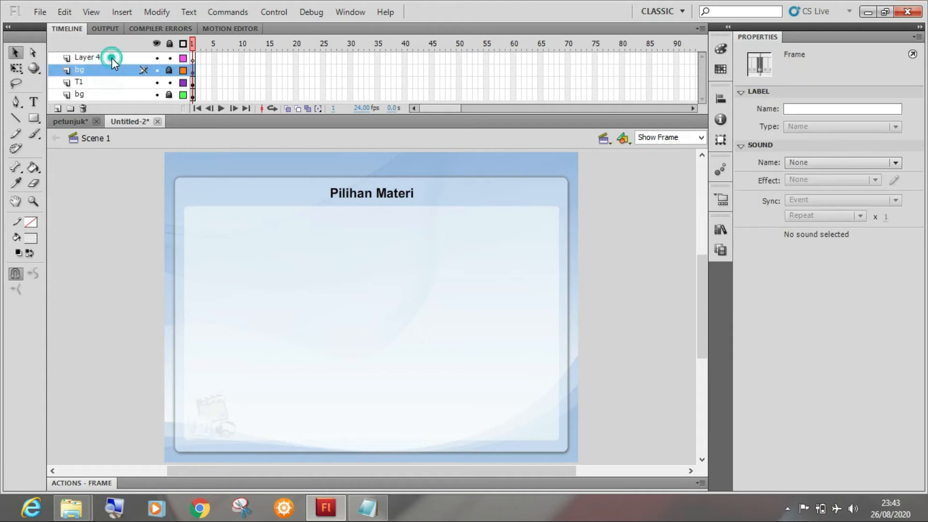
click(112, 58)
click(83, 109)
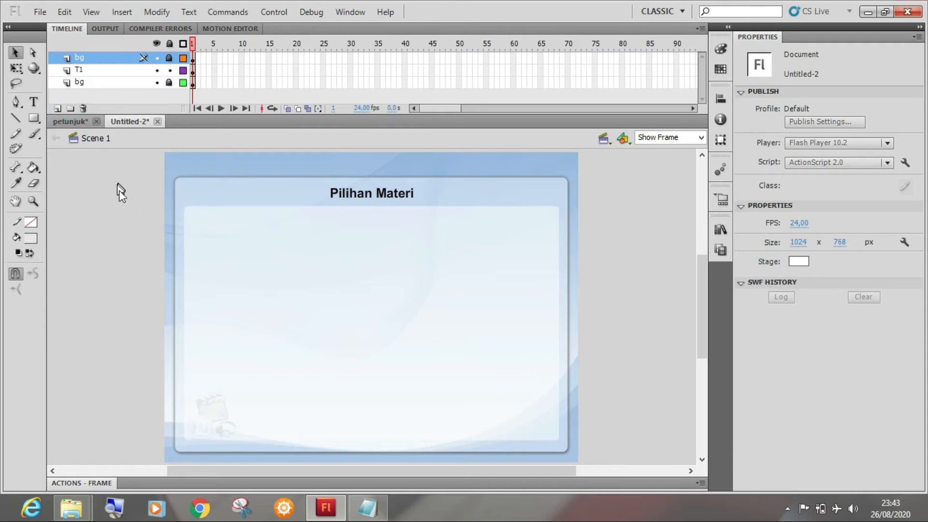
- Check what petunjuk's T2 layer contains by hiding and showing it, and compare it with the konten layer
click(69, 122)
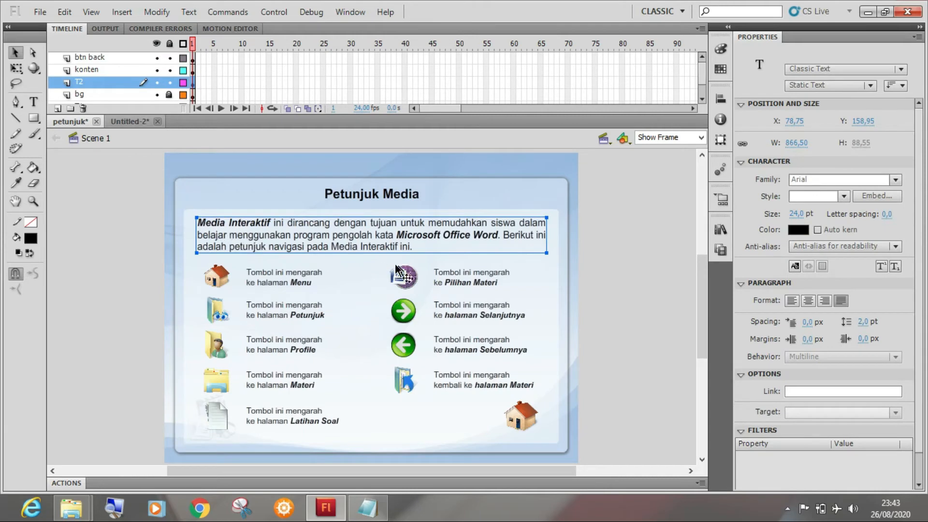
click(157, 83)
click(159, 83)
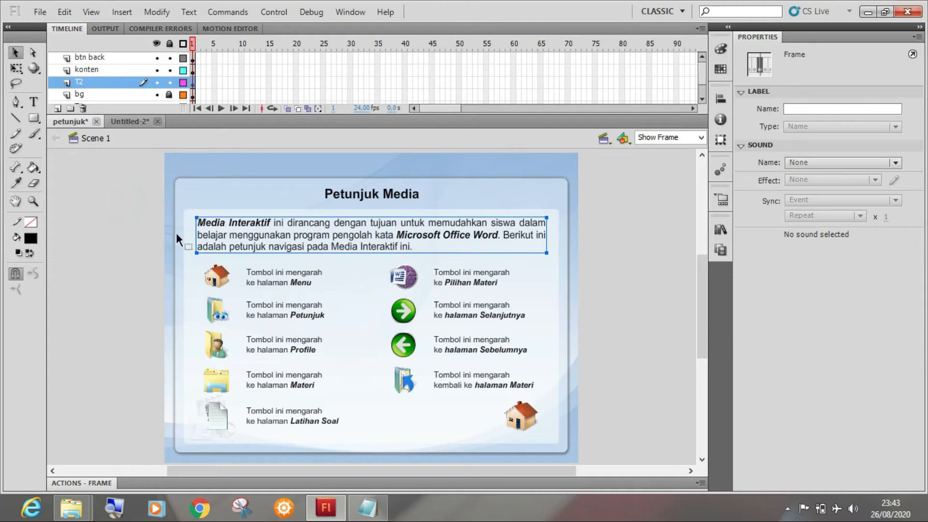
click(96, 71)
click(92, 82)
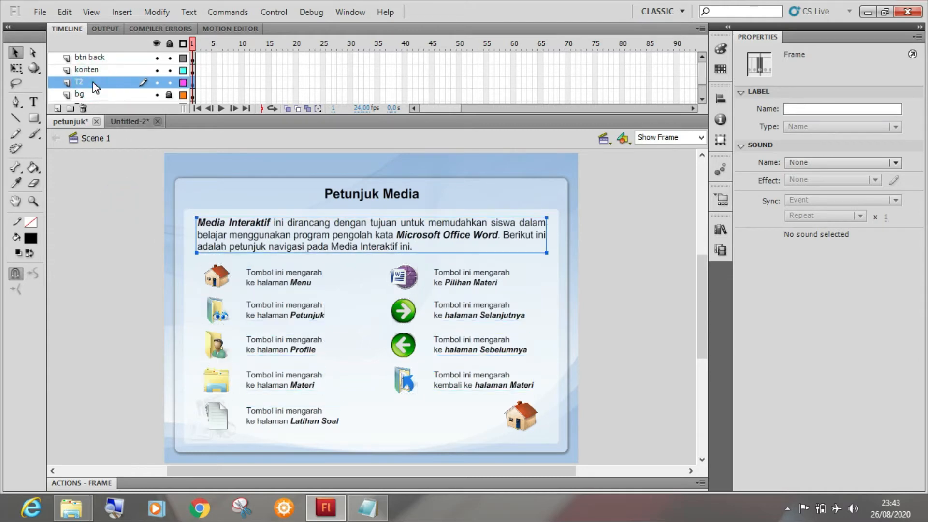
- Copy the T2 layer from petunjuk and paste it above the upper bg layer in Untitled-2
click(114, 124)
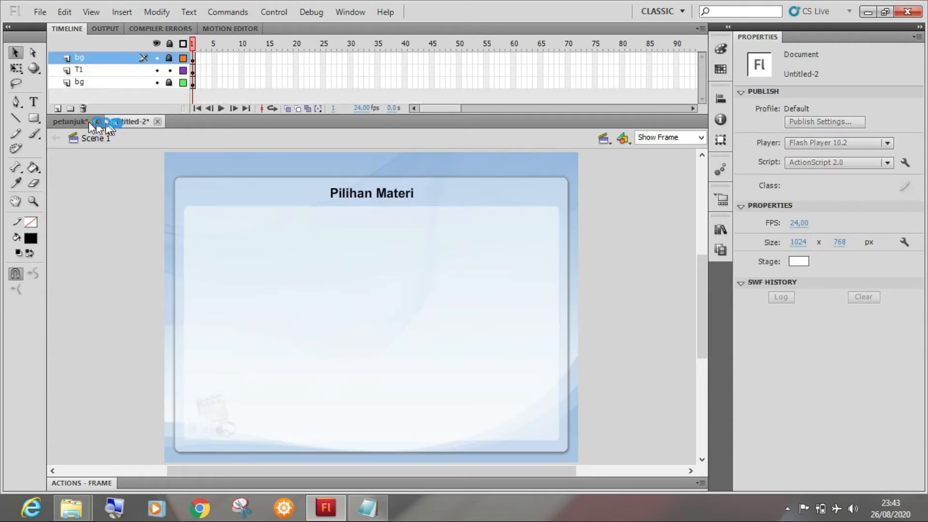
click(73, 121)
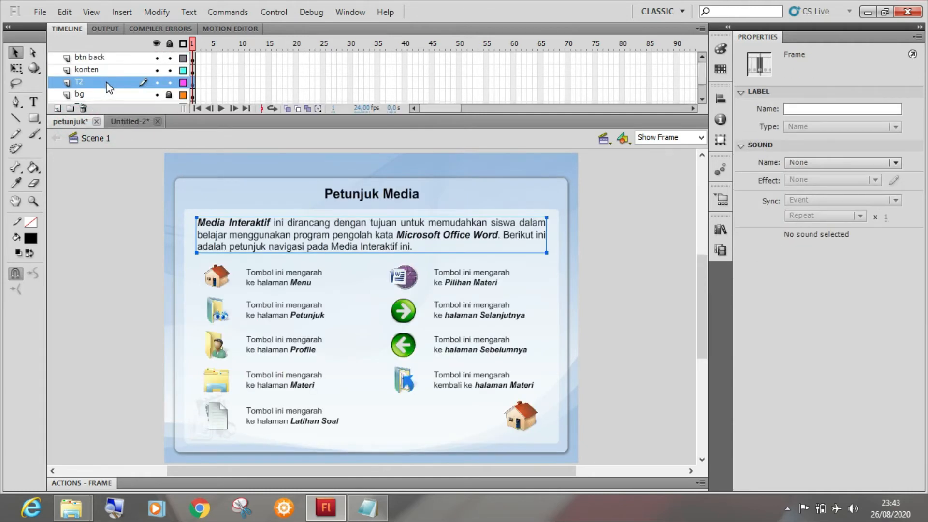
right_click(108, 83)
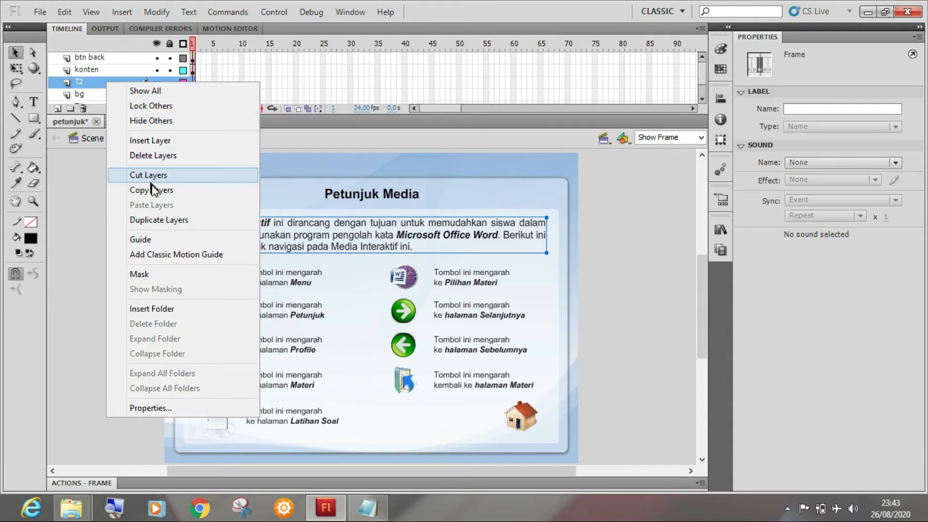
click(184, 190)
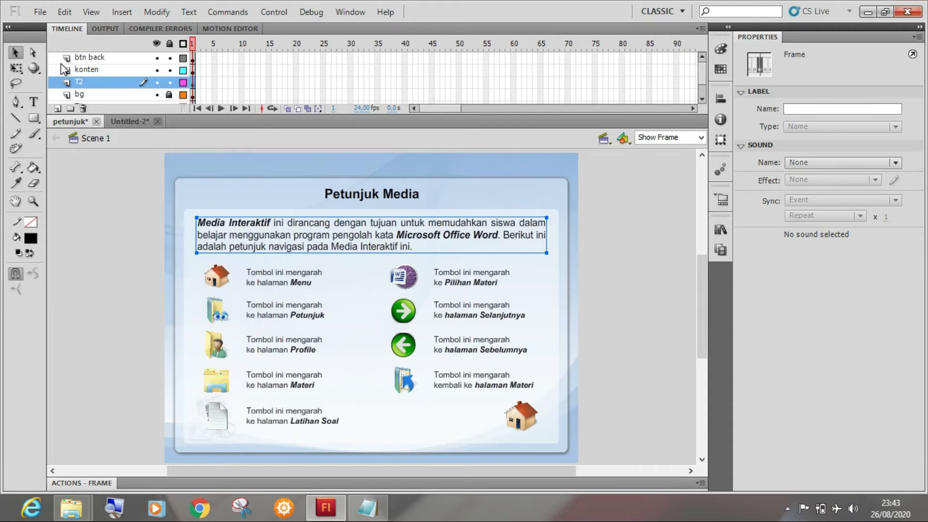
click(117, 121)
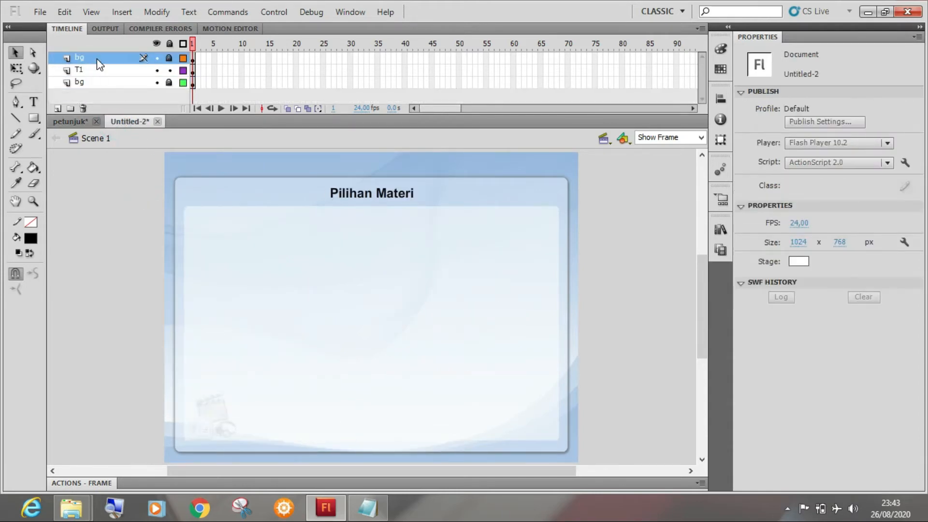
right_click(96, 59)
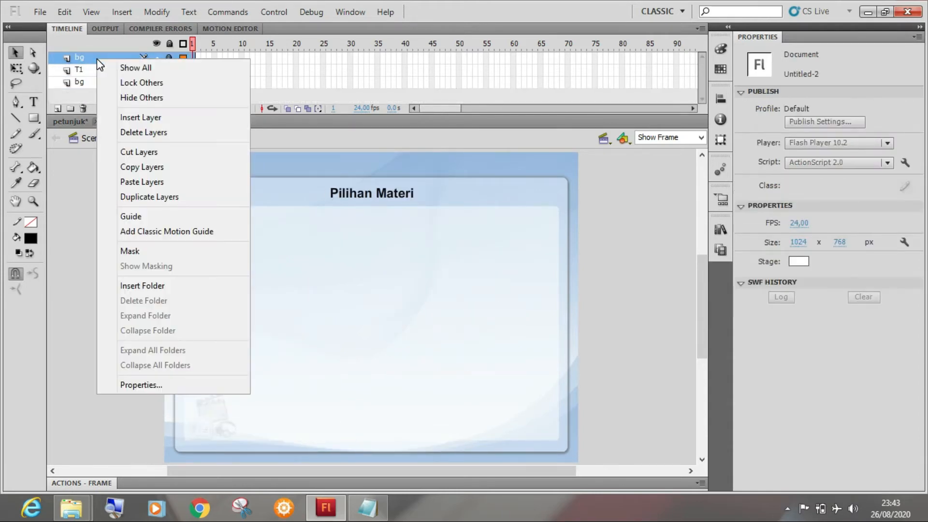
click(150, 179)
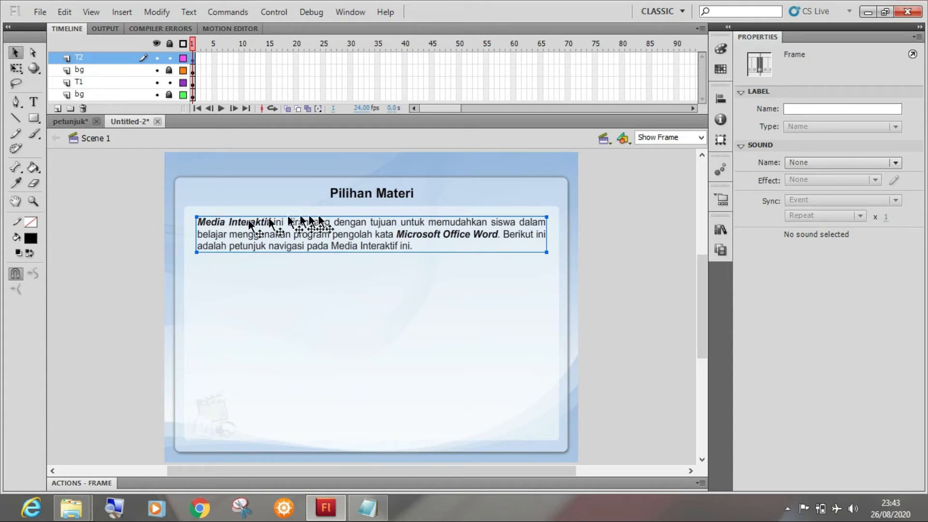
- Inspect the text properties of the "Pilihan Materi" title and the pasted paragraph
click(370, 197)
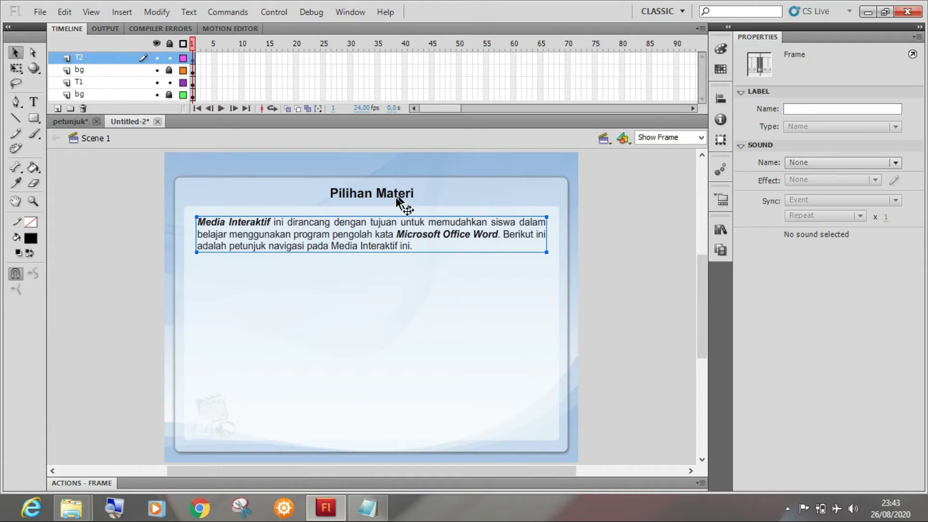
click(127, 175)
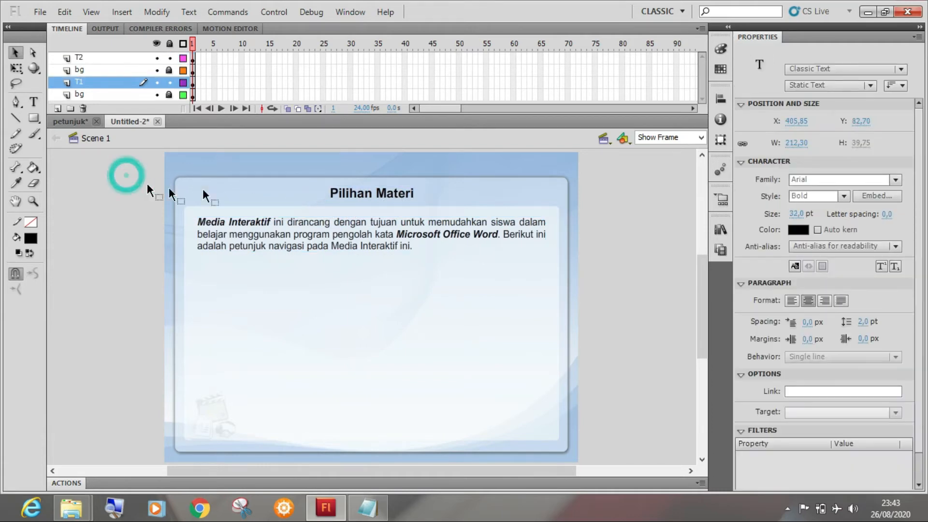
click(299, 231)
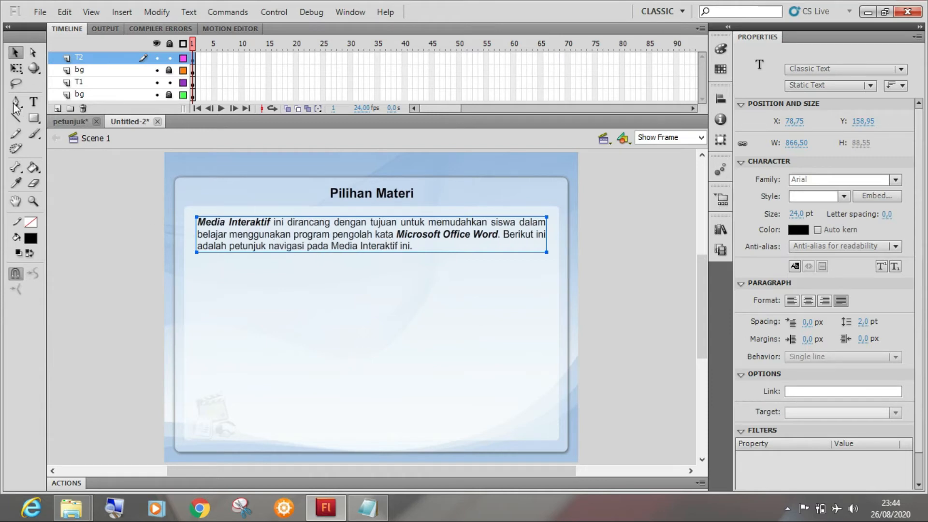
- Activate the Text tool, switch to the Text file in Notepad and copy its paragraph beginning "Microsoft Office Word merupakan aplikasi pengolah kata"
click(33, 101)
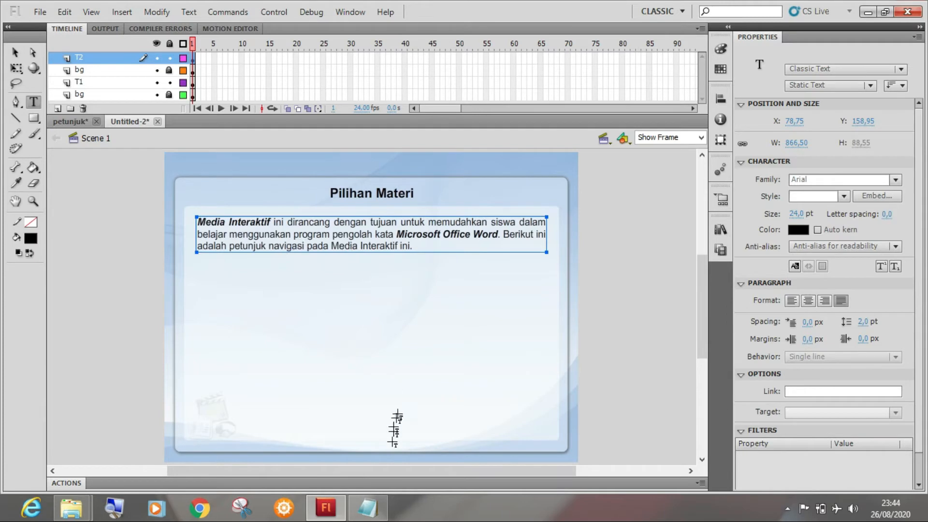
click(368, 507)
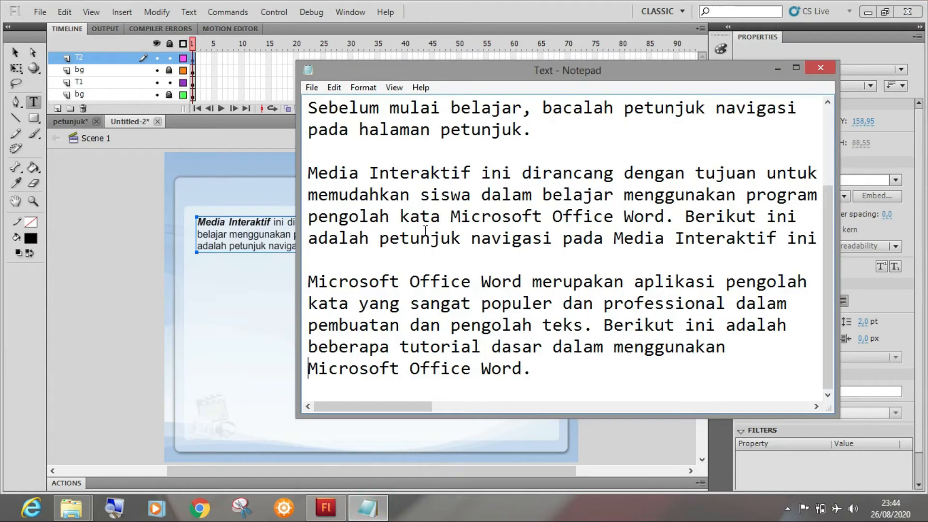
click(310, 280)
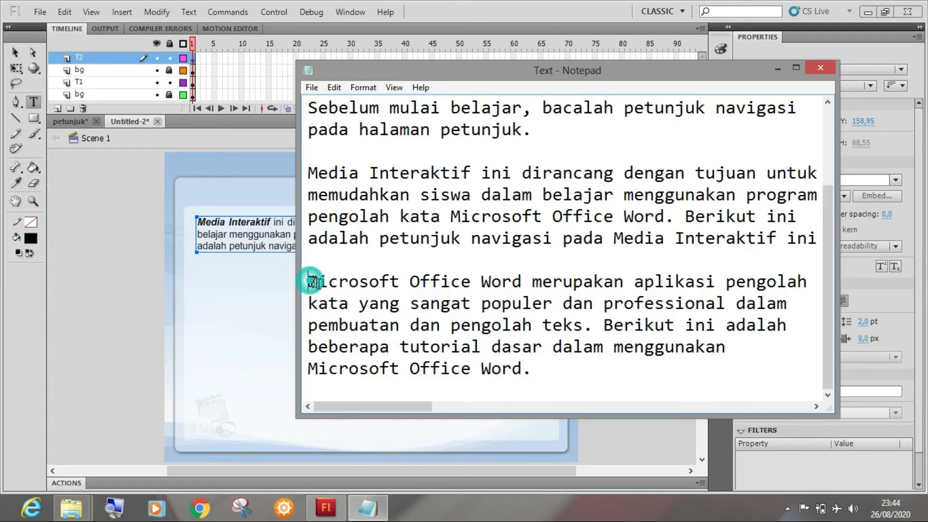
drag(310, 280, 550, 364)
key(ctrl+c)
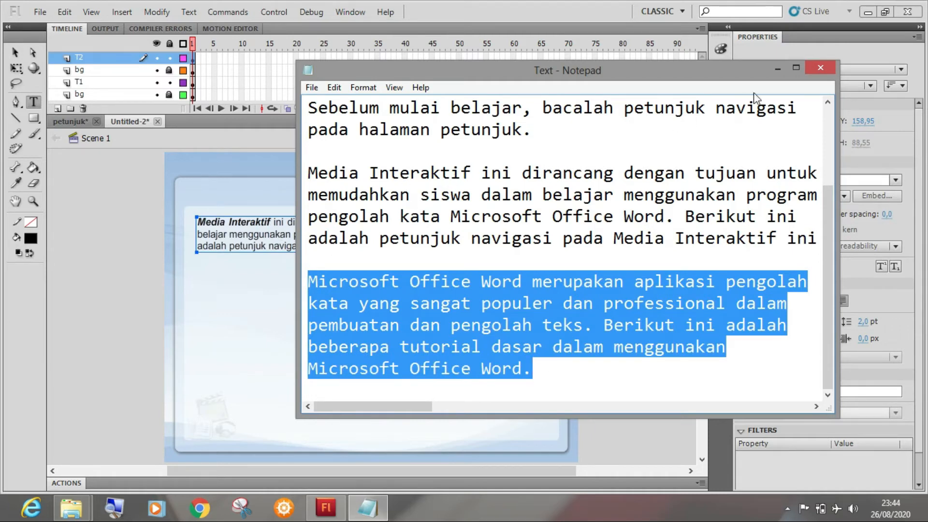
- Return to the Flash document and replace the whole T2 paragraph with the Microsoft Office Word text copied from Notepad
click(776, 70)
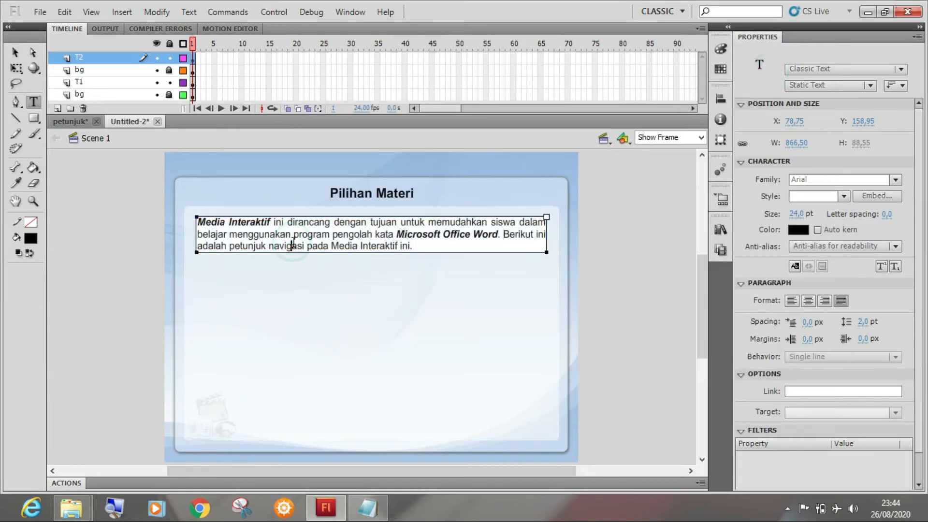
key(ctrl+a)
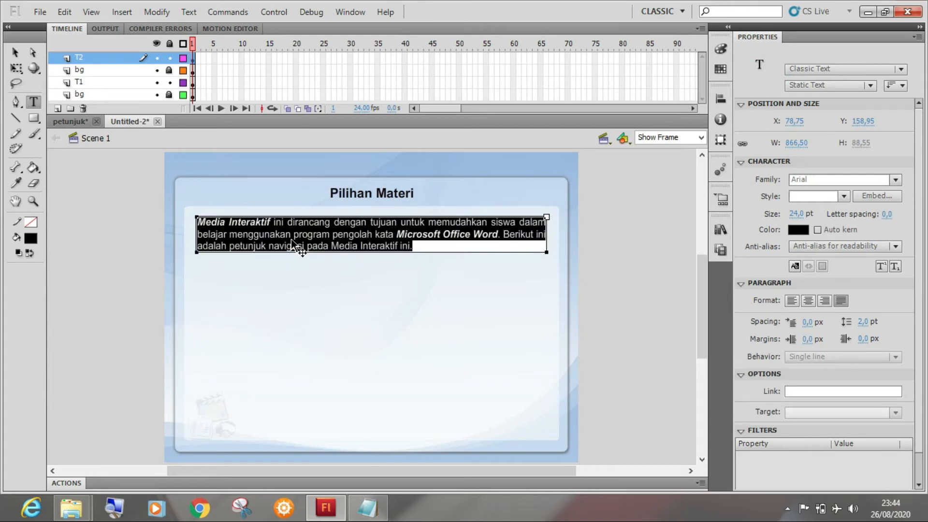
key(ctrl+v)
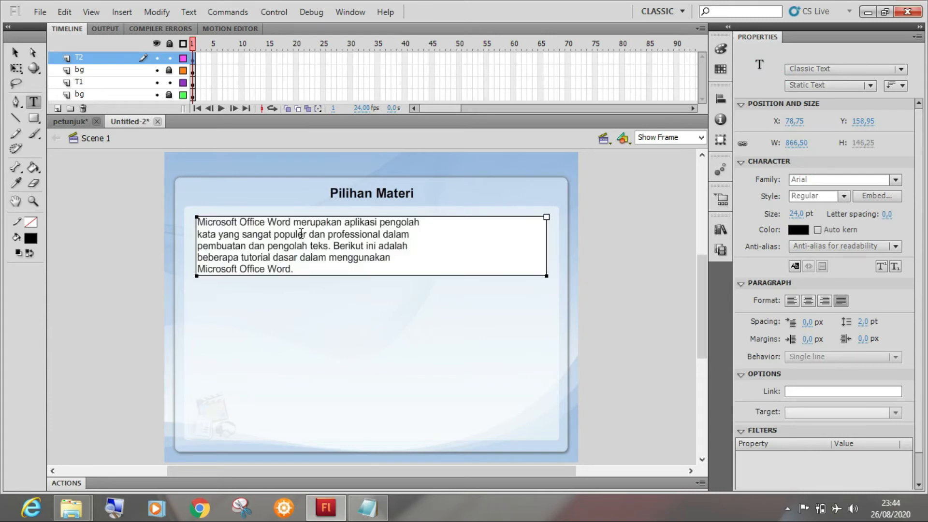
- Remove the line breaks inside the pasted paragraph so it flows as one justified block with spaces between words, and finish text editing
click(197, 235)
key(BackSpace)
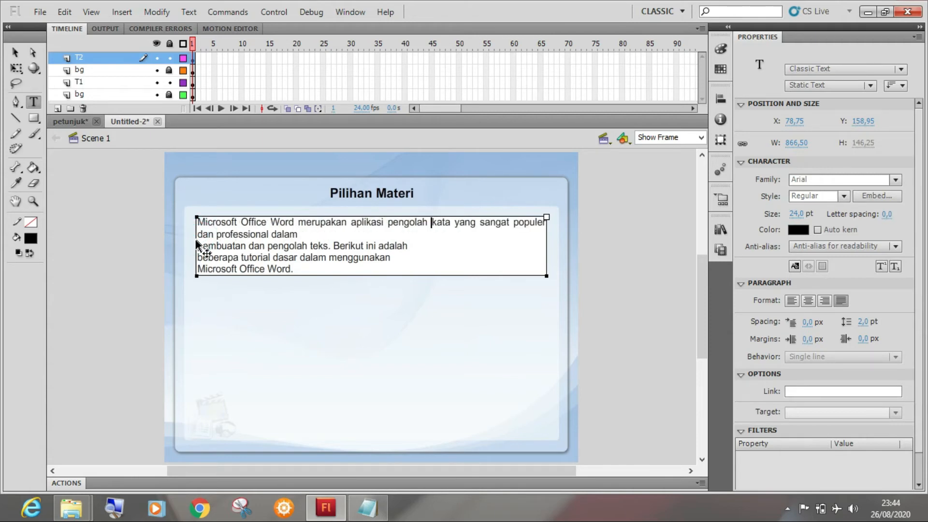
click(199, 245)
key(BackSpace)
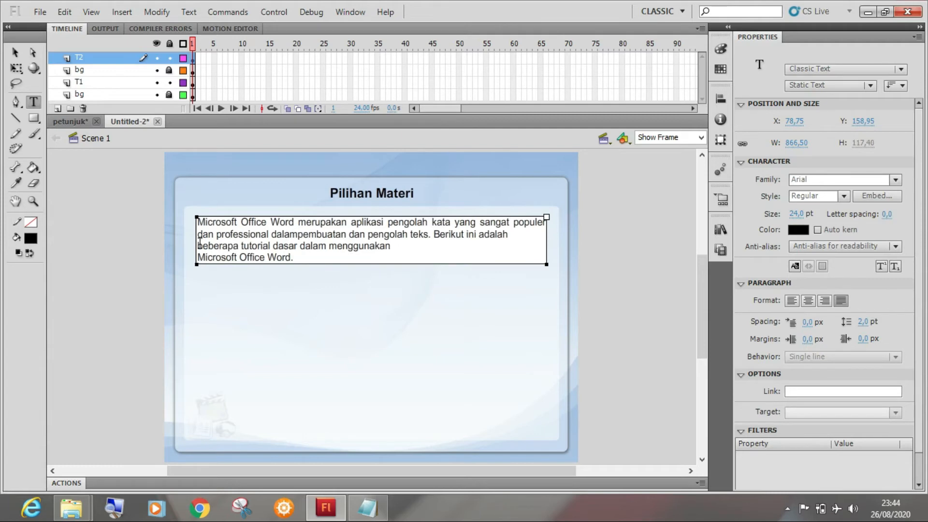
click(199, 245)
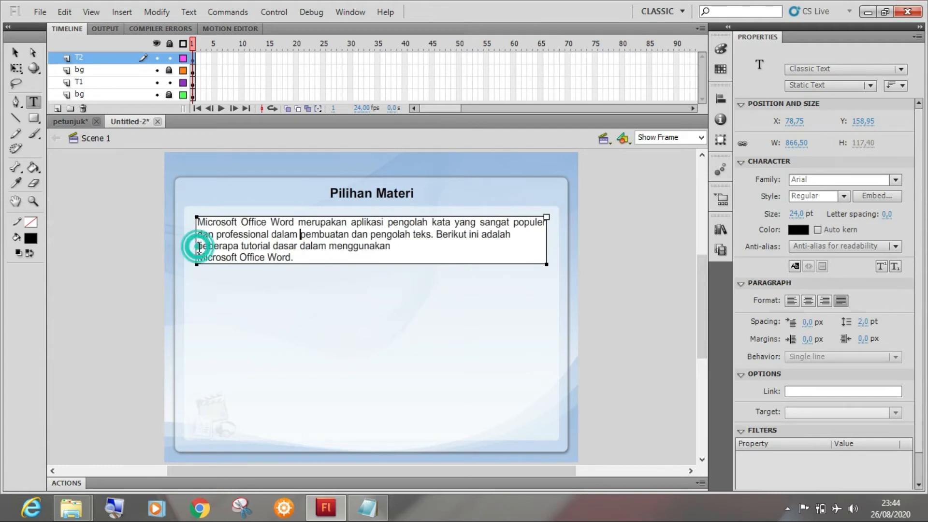
key(BackSpace)
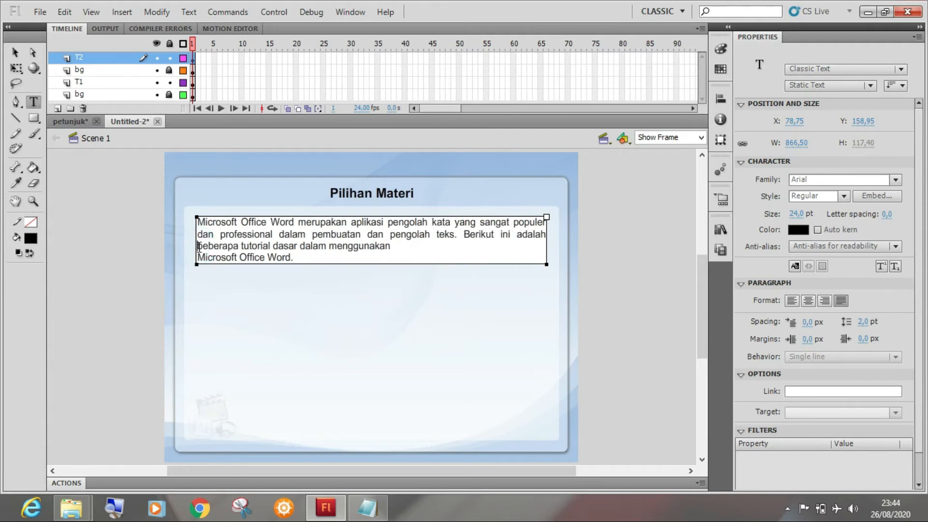
click(200, 256)
key(BackSpace)
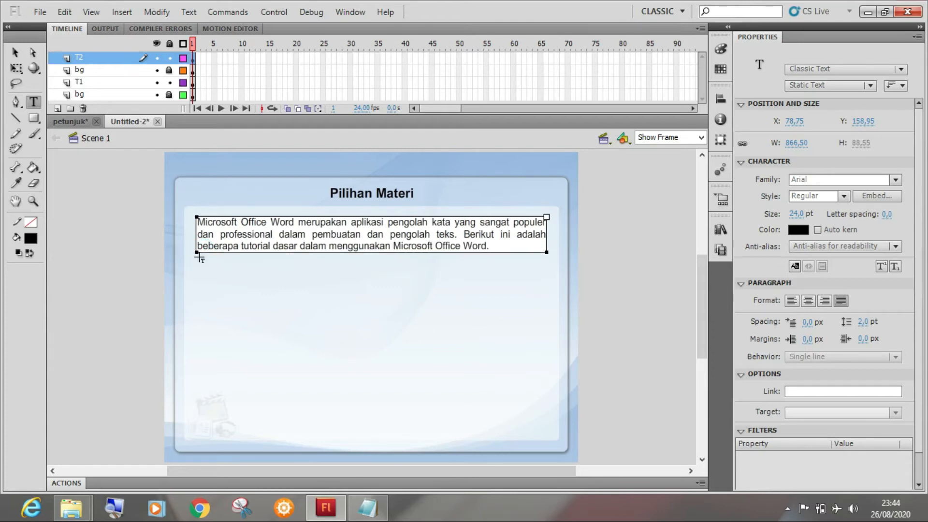
click(16, 52)
click(115, 194)
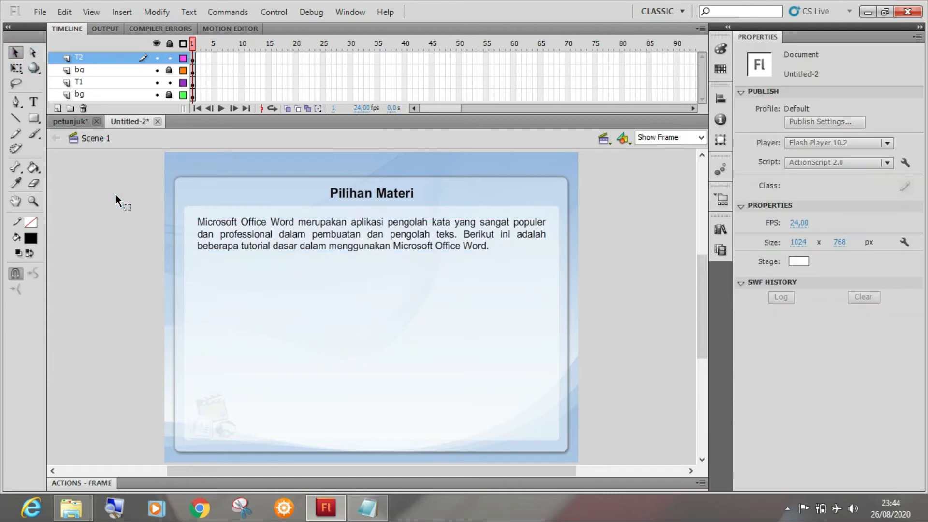
click(282, 231)
click(721, 99)
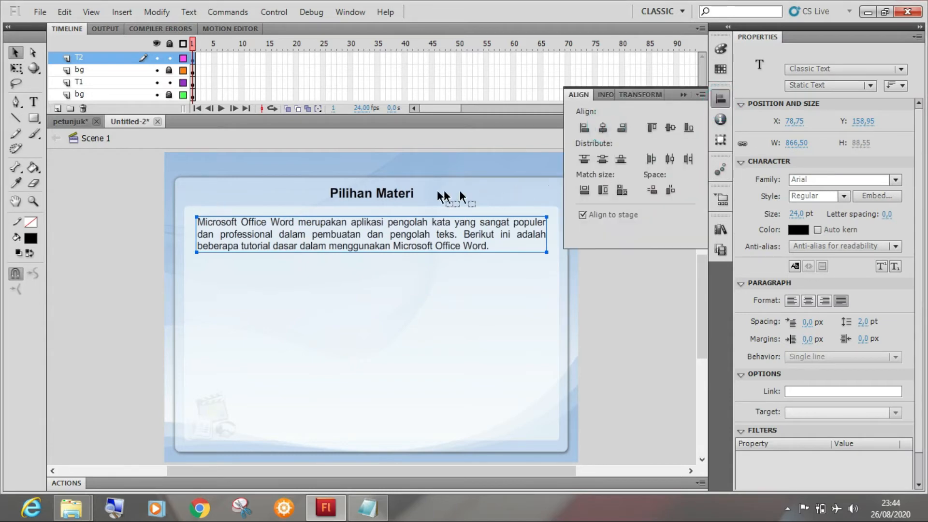
click(682, 94)
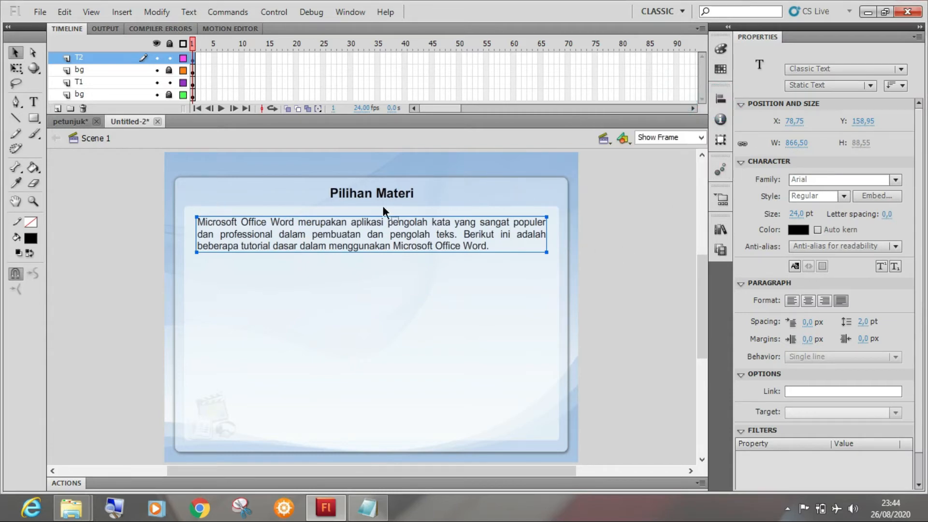
click(107, 169)
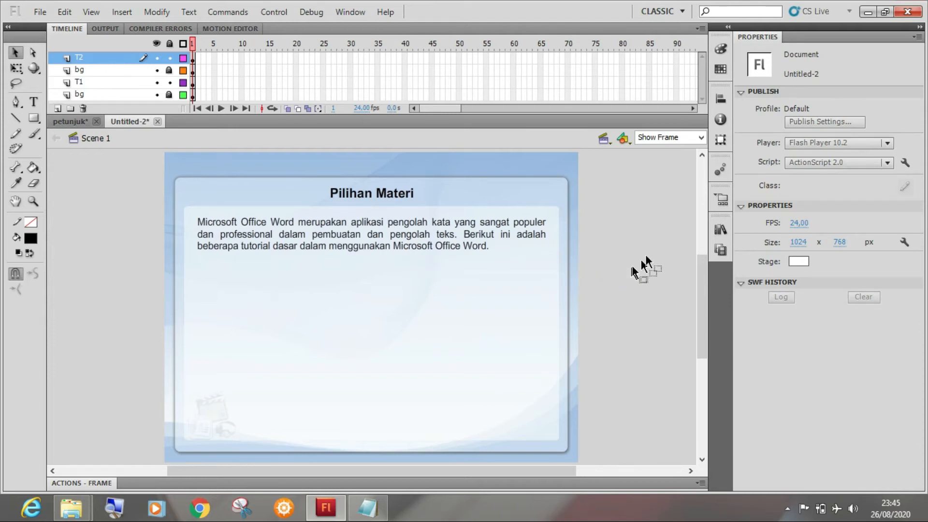
- Switch the library to petunjuk's items and preview document_256.png, Folder Back 2.png and logo word.png
click(720, 232)
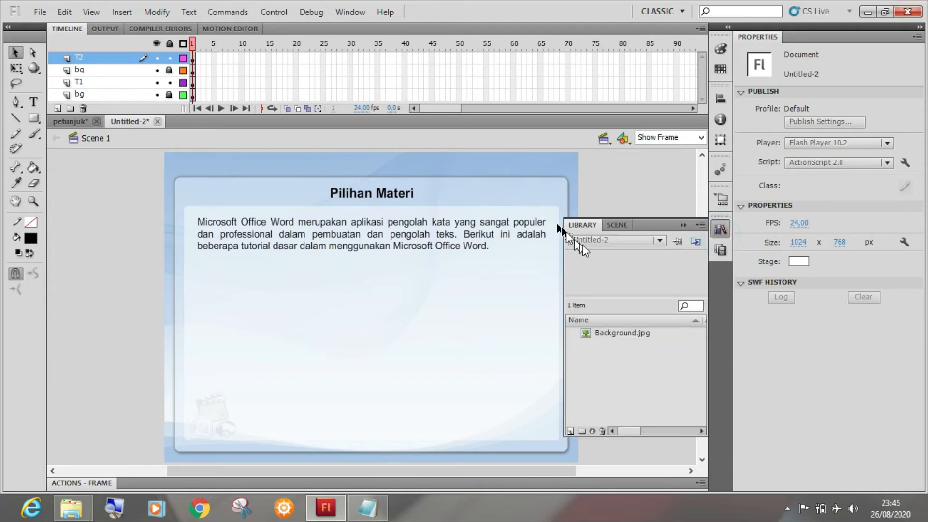
click(619, 240)
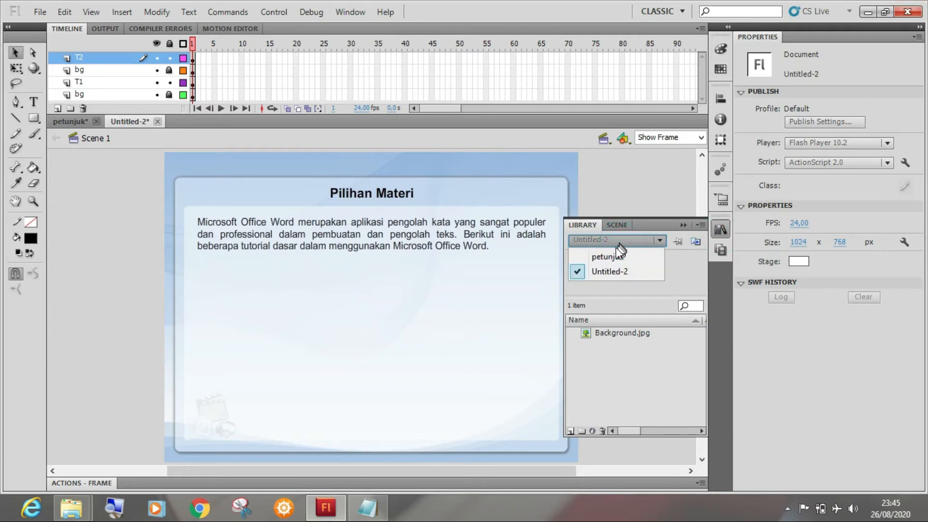
click(637, 260)
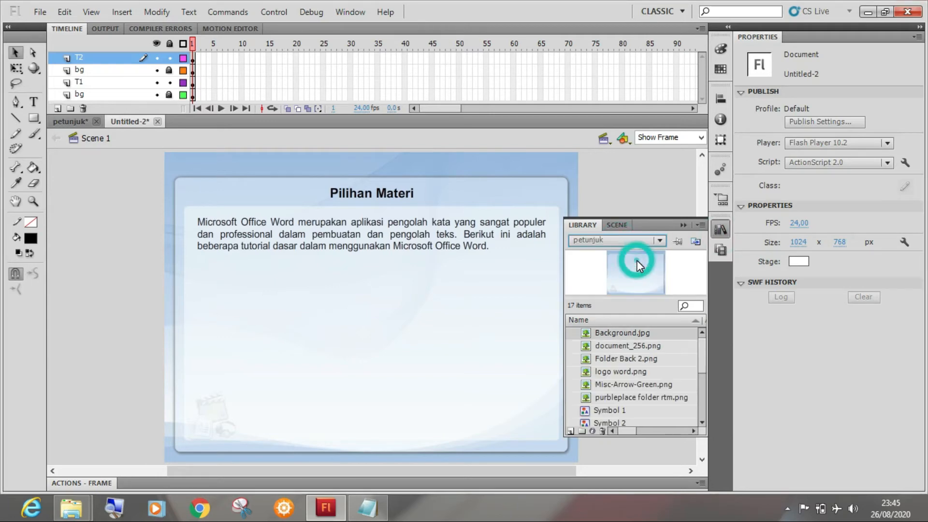
click(640, 347)
click(642, 356)
click(643, 371)
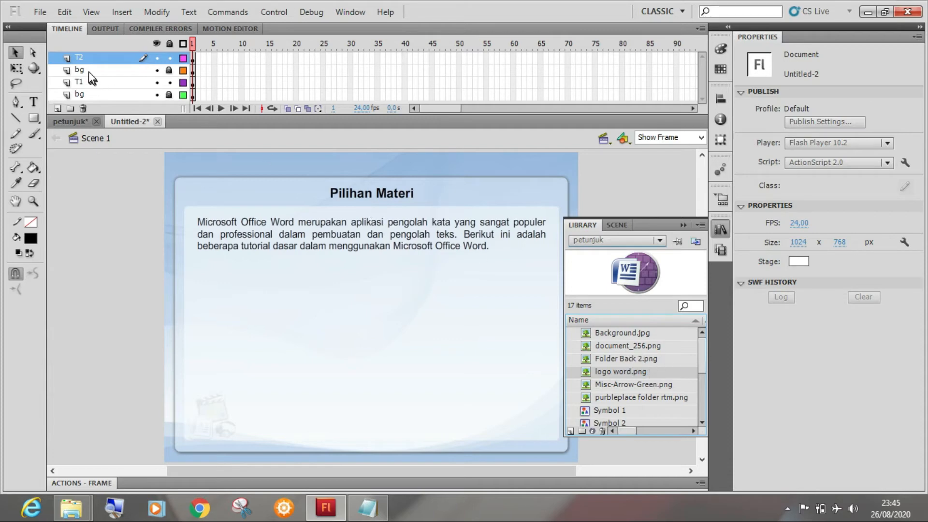
- Add a new layer above T2 and name it "btn materi 1"
click(97, 58)
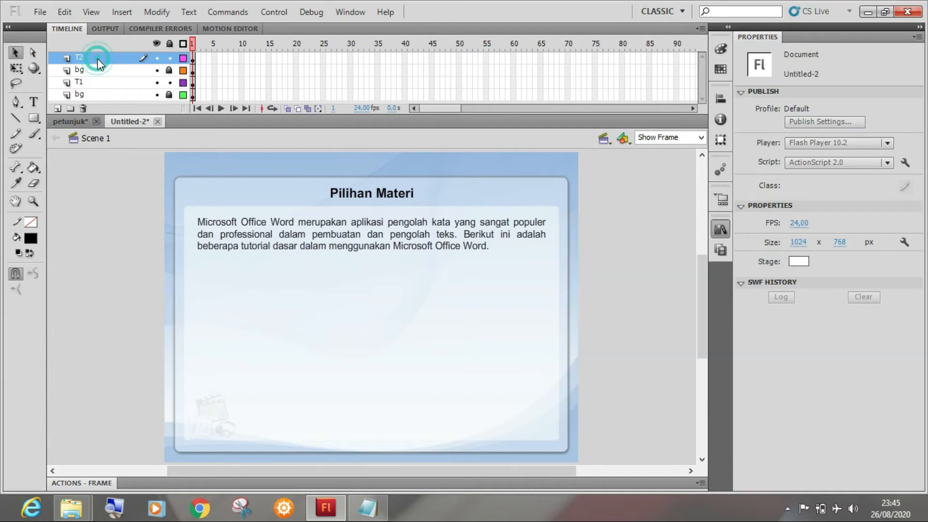
click(58, 107)
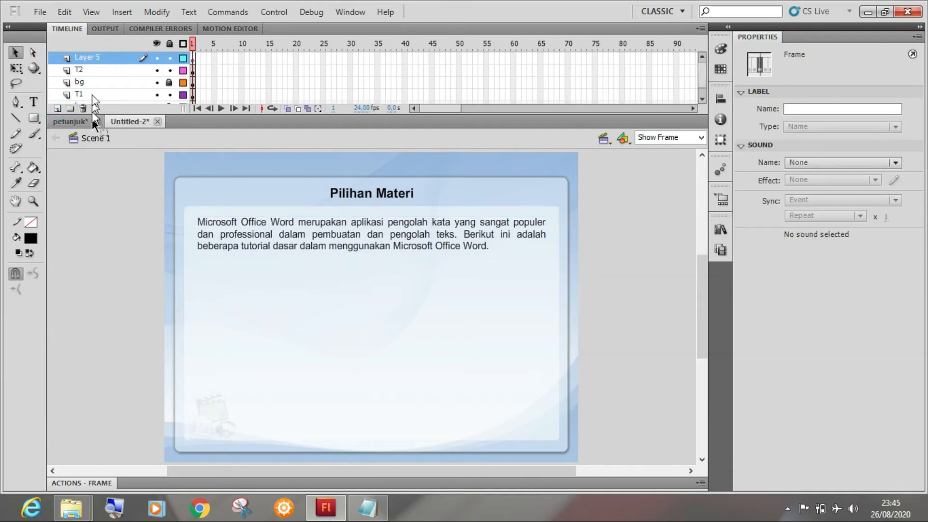
double_click(95, 58)
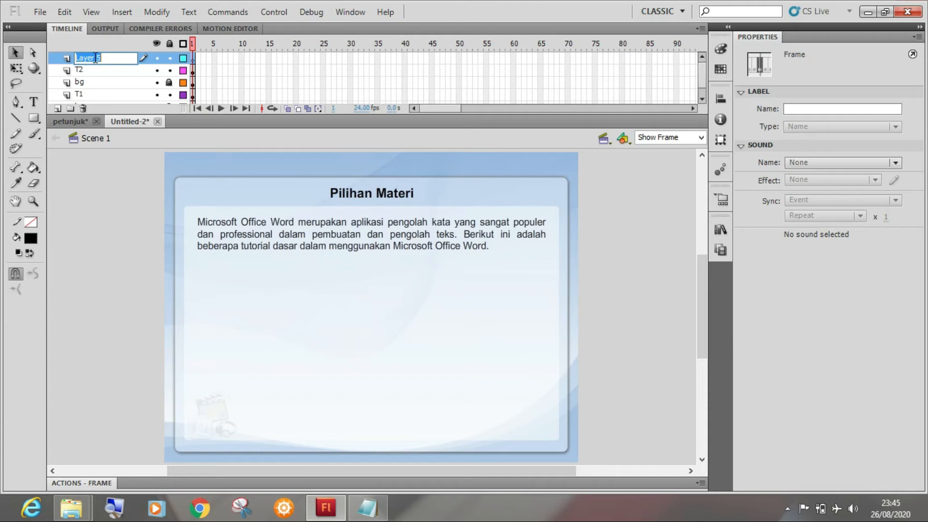
text(bn)
key(BackSpace)
key(BackSpace)
text(tn materi 1)
key(Return)
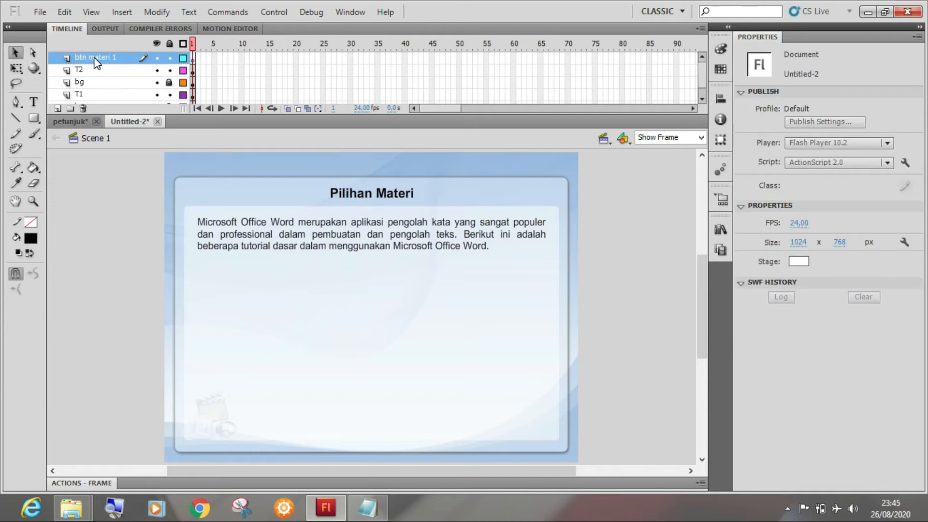
- Shorten the new button layer's name to "btn 1"
double_click(96, 57)
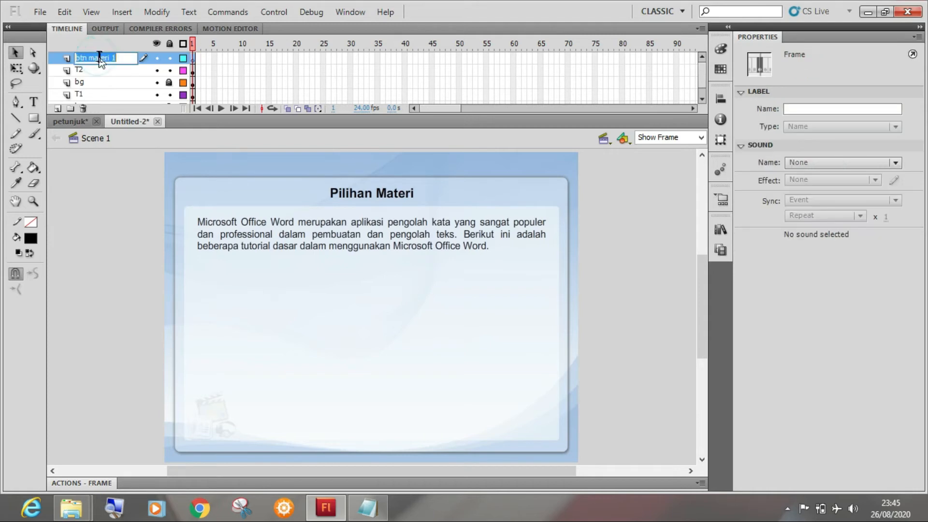
drag(118, 58, 89, 54)
text(1)
key(Return)
click(160, 171)
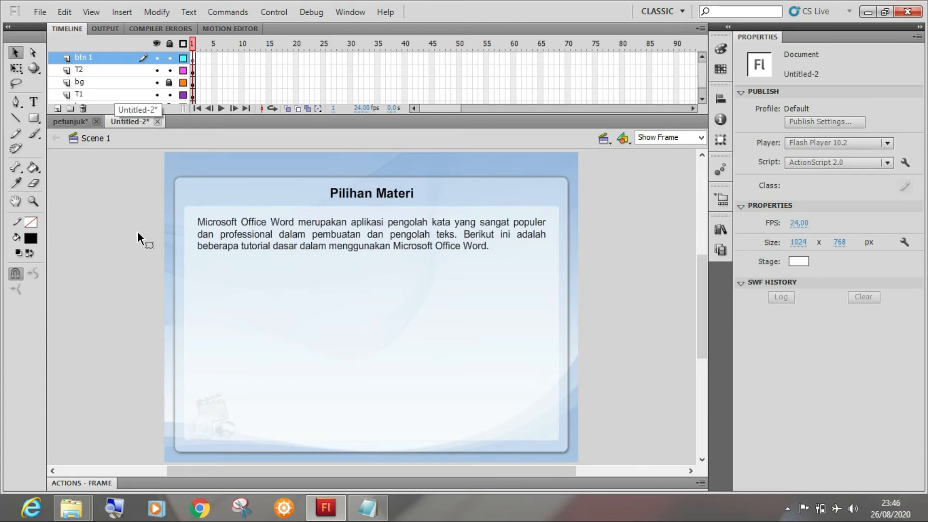
- Place logo word.png from petunjuk's library on the btn 1 layer below the paragraph and scale it proportionally to 80 px wide
click(720, 229)
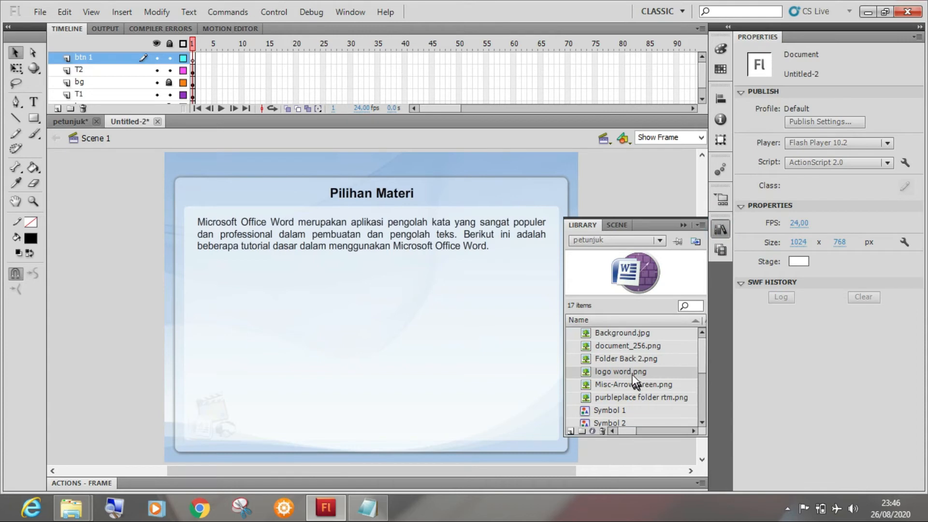
drag(631, 373, 242, 296)
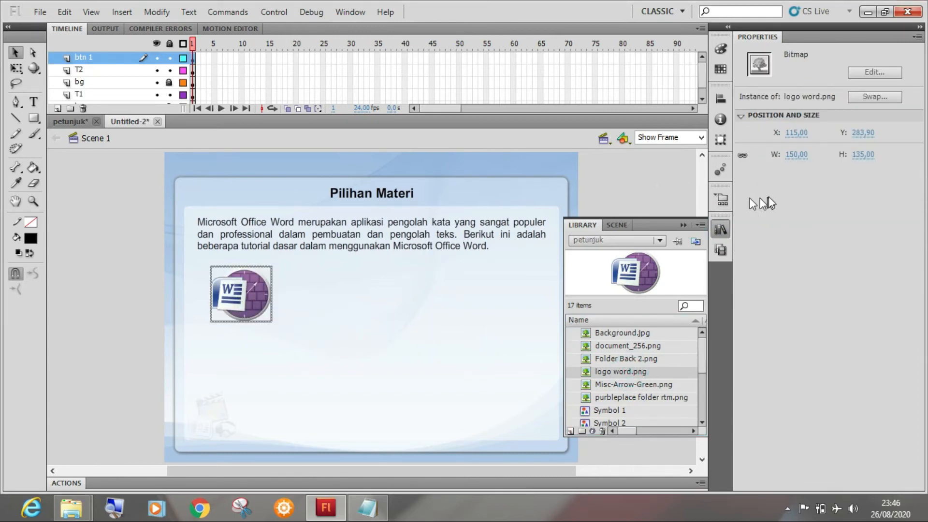
click(796, 158)
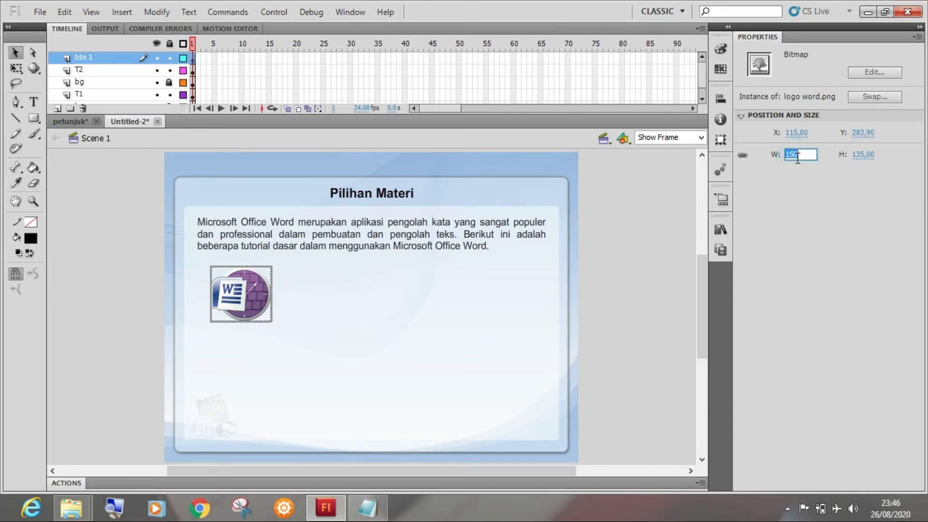
text(50)
key(Return)
click(796, 156)
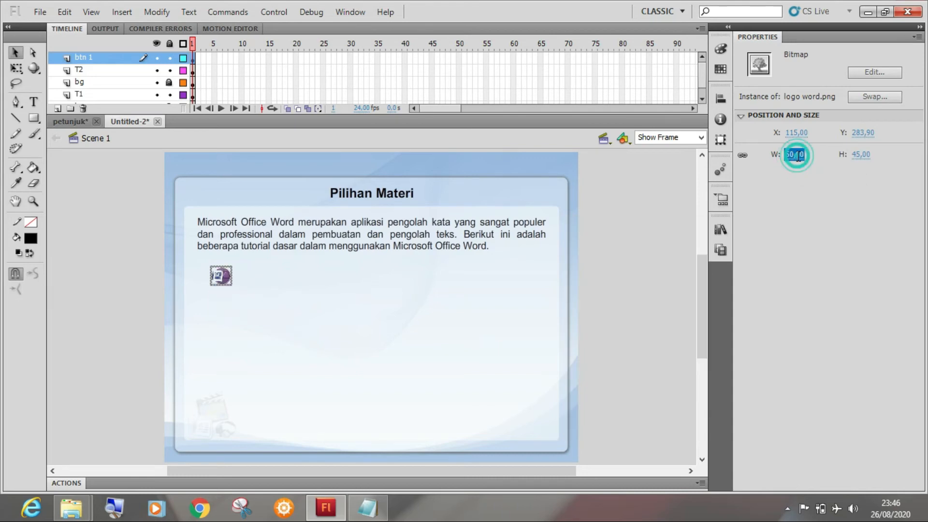
text(80)
key(Return)
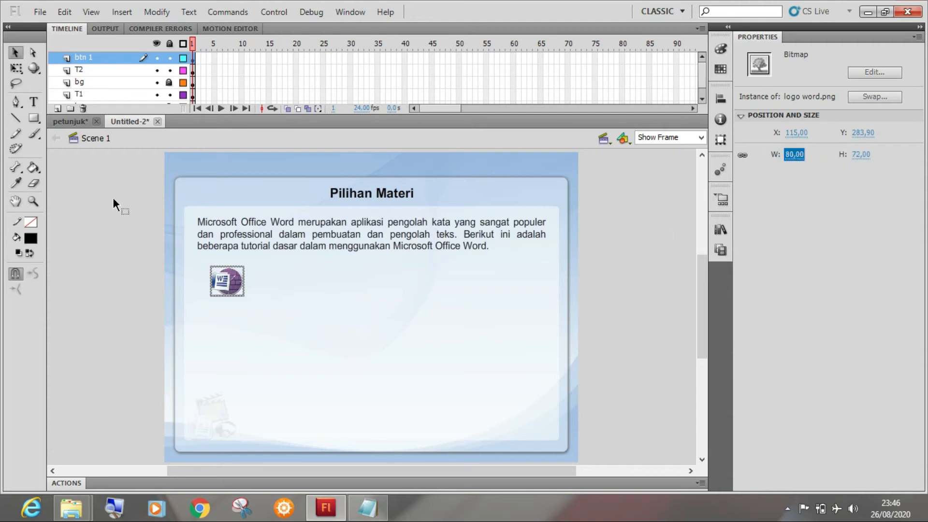
- Move the Word logo slightly down to about Y 294, keeping its horizontal position, and deselect it
click(102, 189)
click(231, 284)
drag(230, 284, 230, 289)
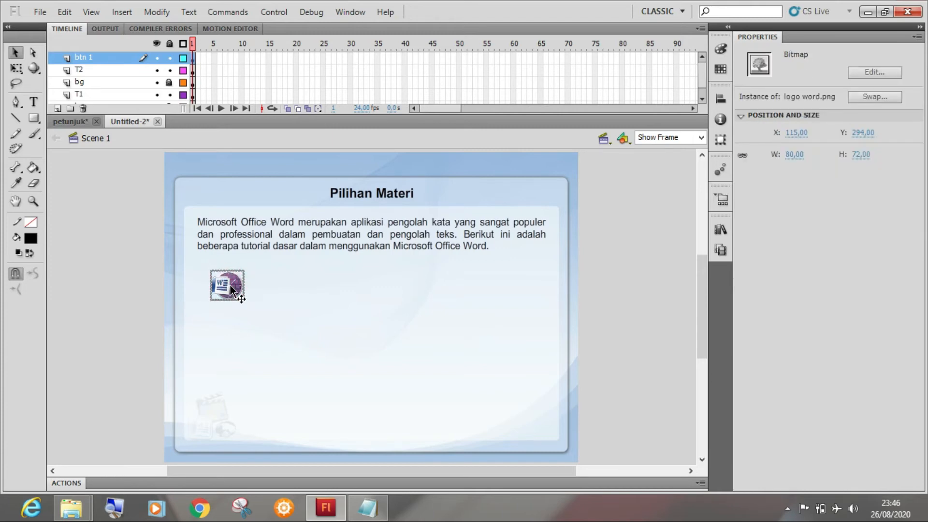
click(118, 242)
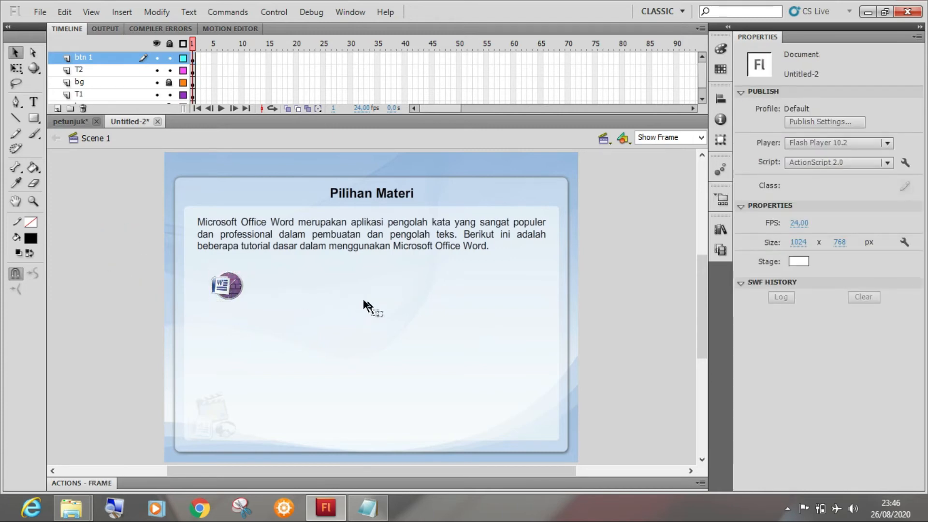